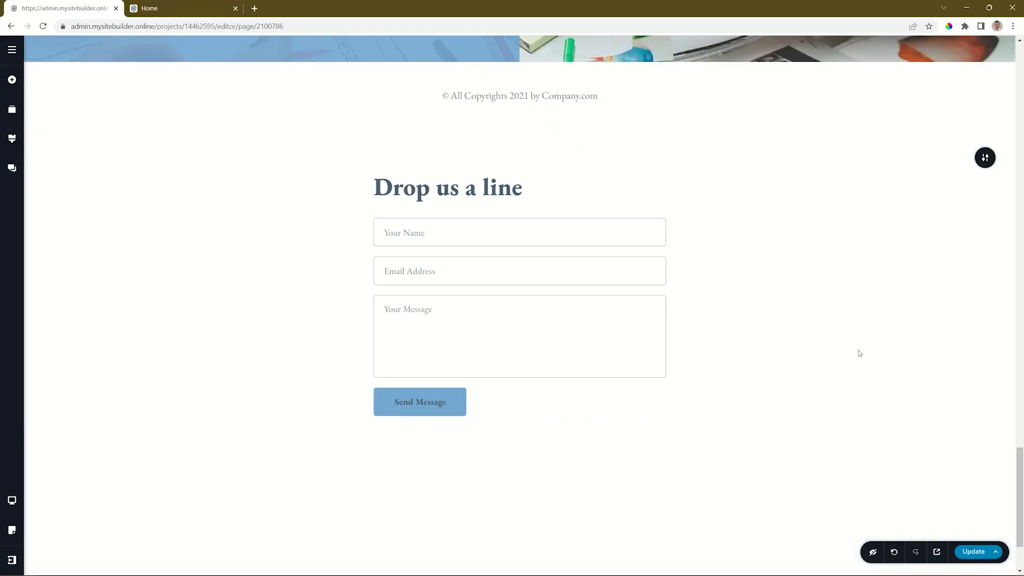
# Add a new Form element below the existing form under "Drop us a line" and delete the original form.
pyautogui.scroll(-1, 860, 353)
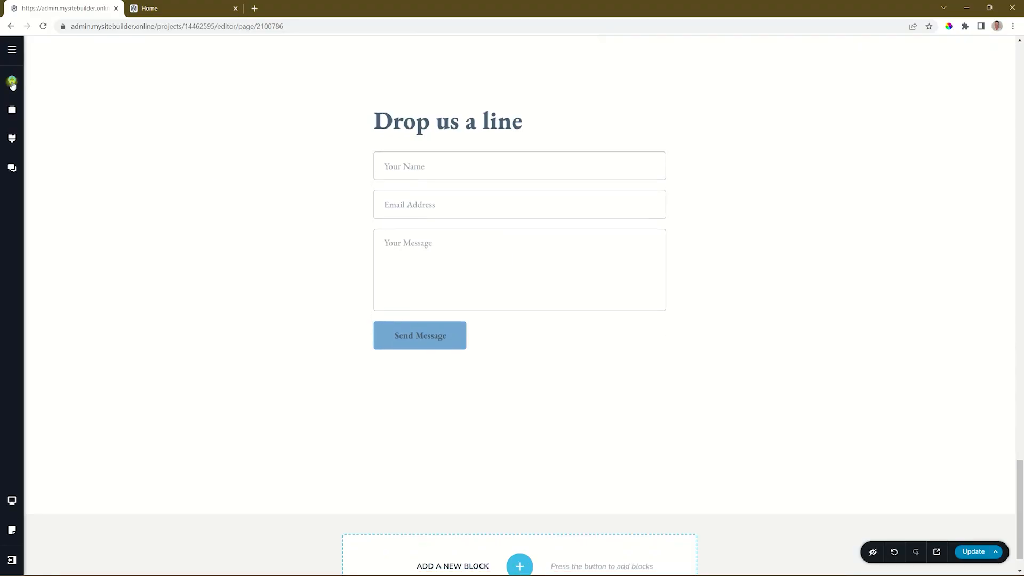
pyautogui.click(11, 81)
pyautogui.moveTo(93, 271); pyautogui.dragTo(415, 354)
pyautogui.scroll(1, 522, 390)
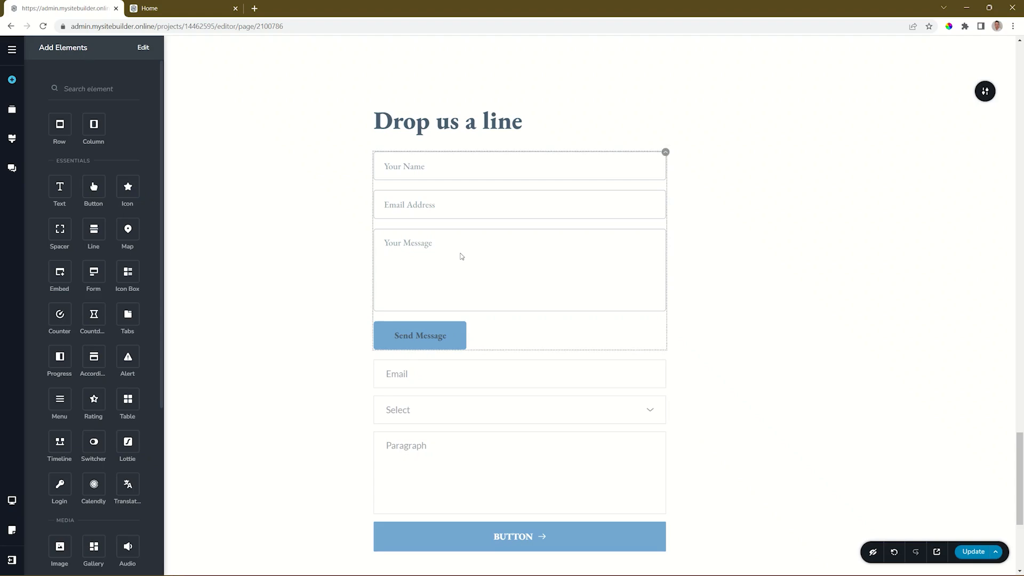
pyautogui.click(665, 153)
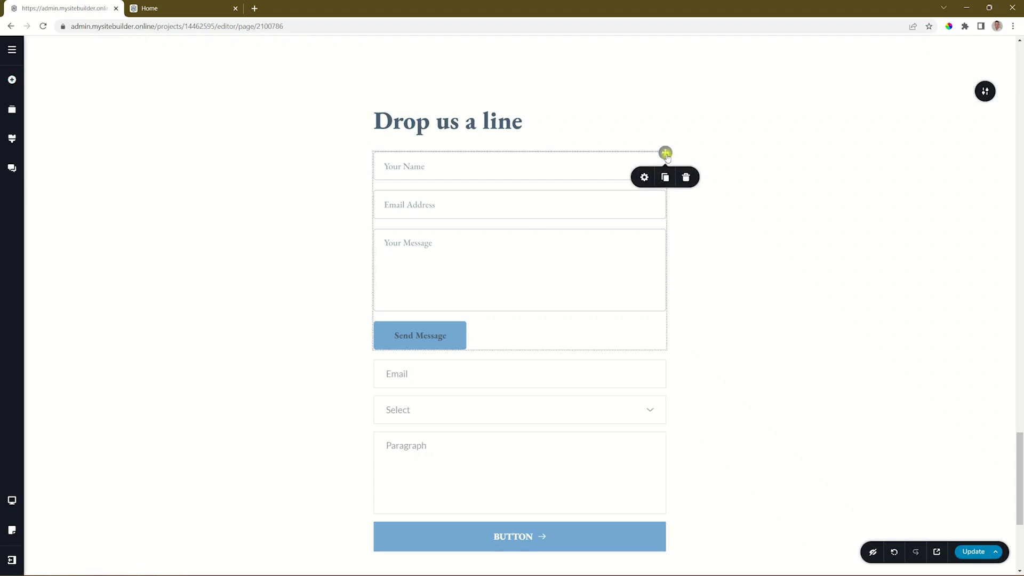
pyautogui.click(689, 177)
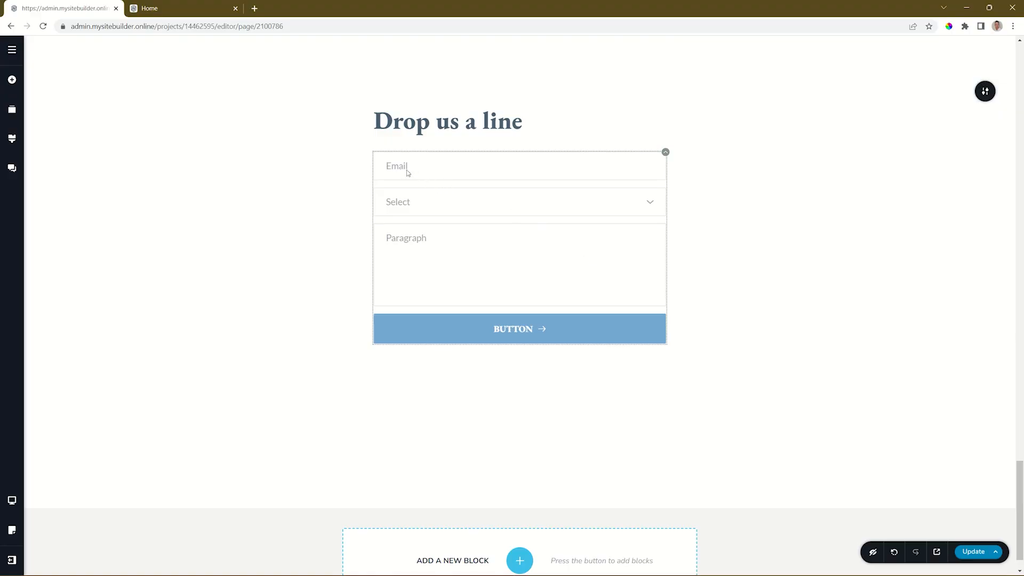
# View the options contained in the new form's Select field.
pyautogui.click(649, 203)
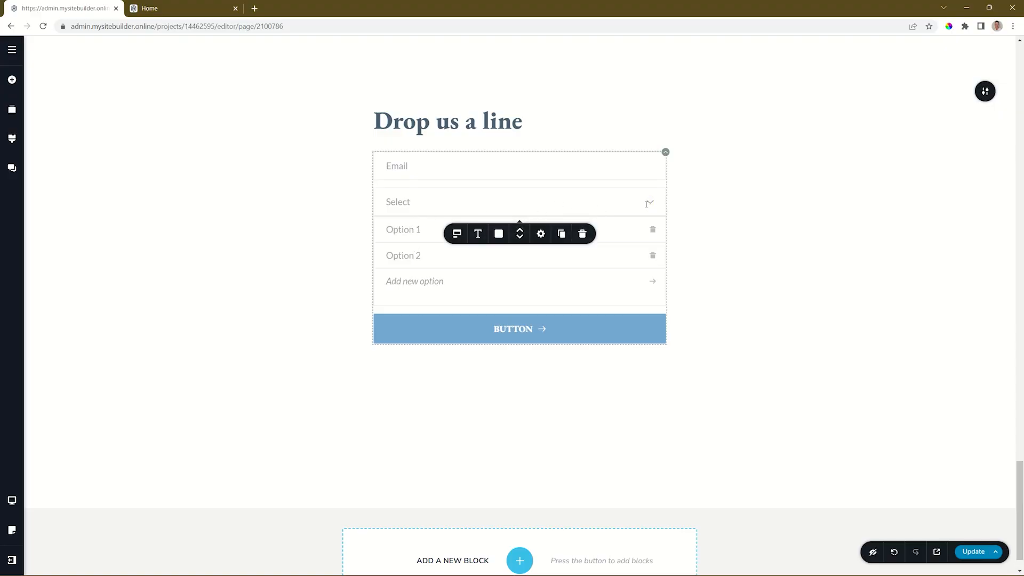
pyautogui.click(651, 204)
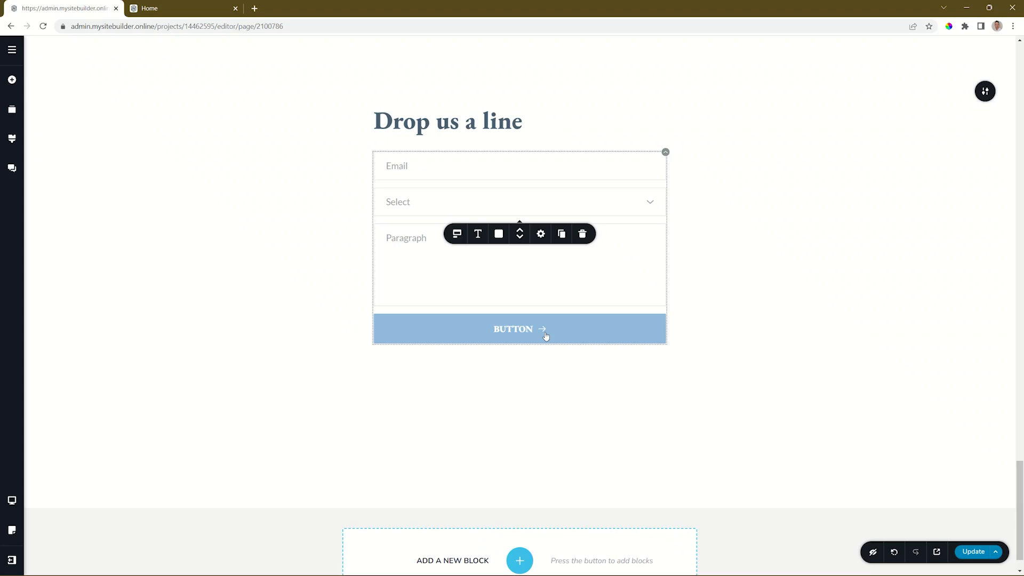
# Review the Email field's available types and set its spacing to 16 px.
pyautogui.click(424, 170)
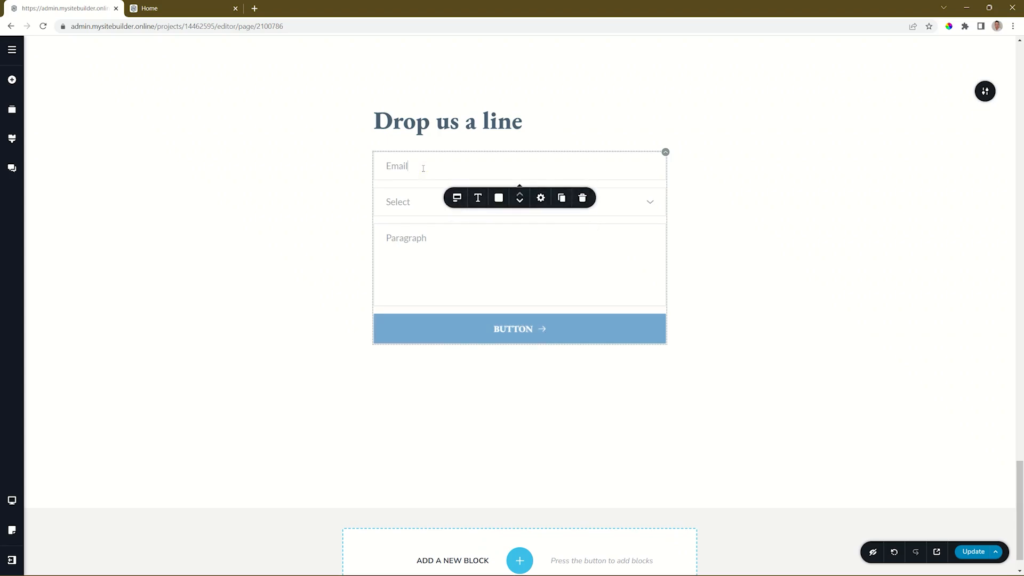
pyautogui.click(460, 202)
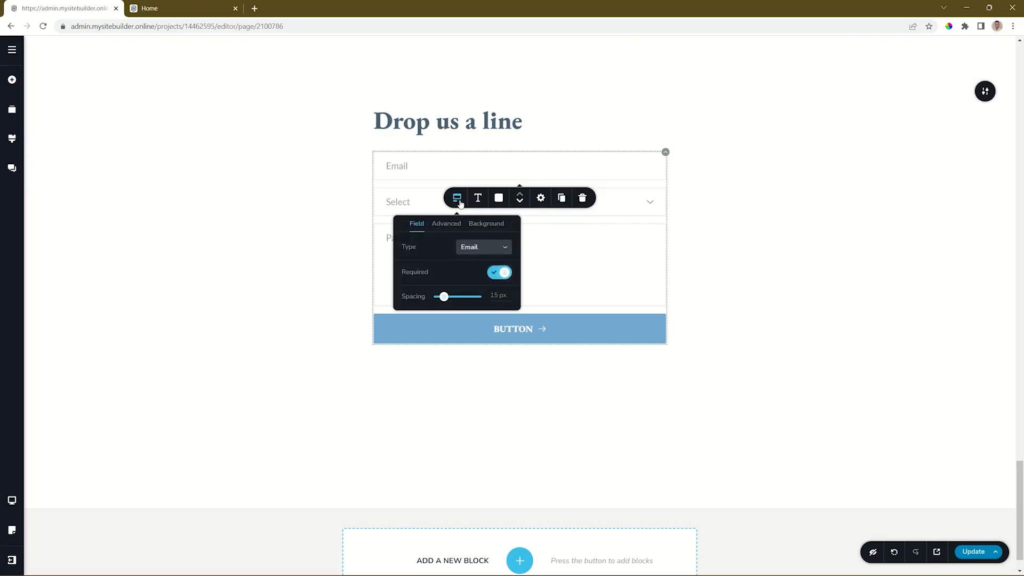
pyautogui.click(476, 249)
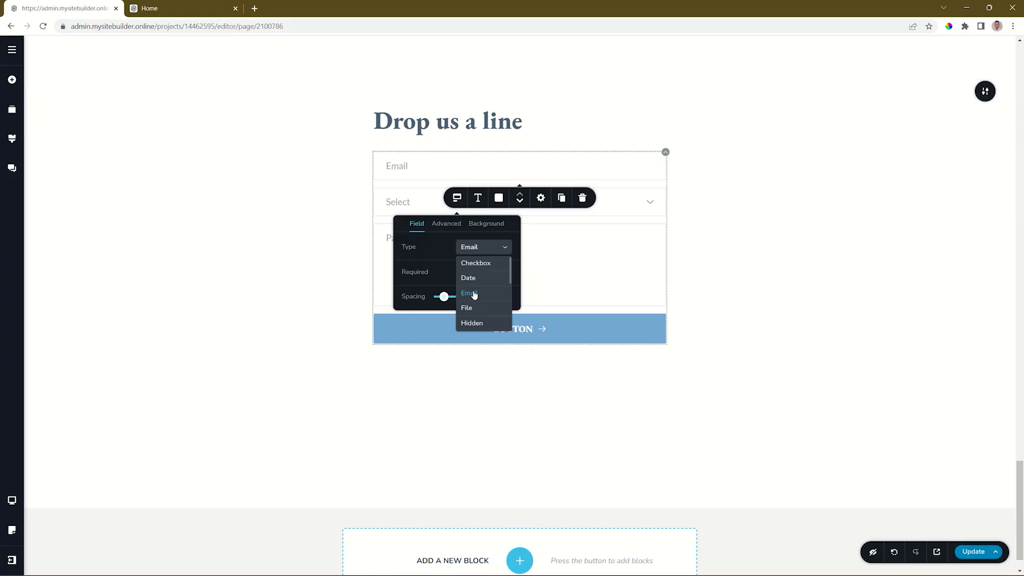
pyautogui.click(433, 246)
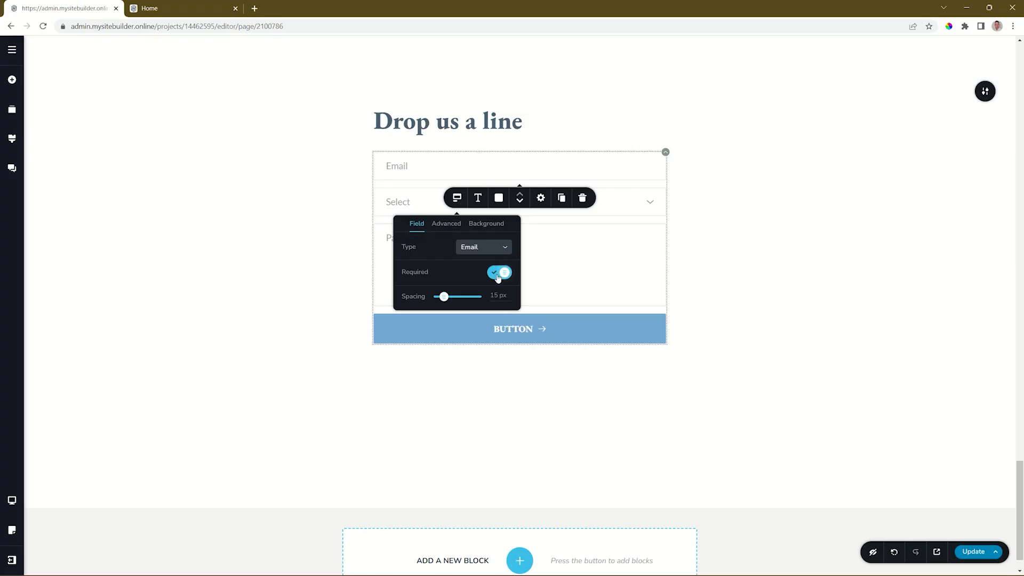
pyautogui.moveTo(444, 297); pyautogui.dragTo(444, 298)
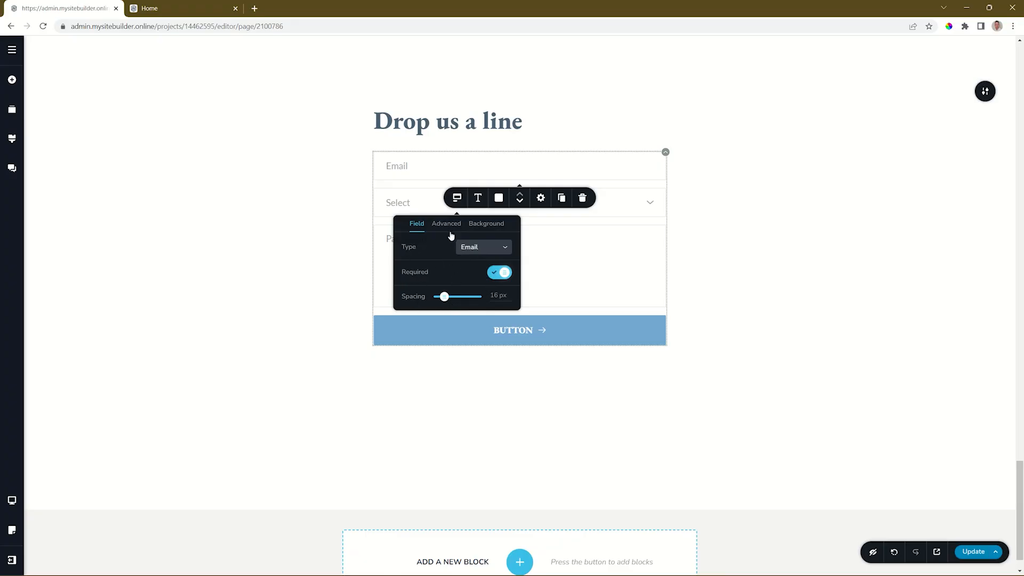
# Try switching the form's field labels on and the placeholders off, restoring both settings.
pyautogui.click(448, 226)
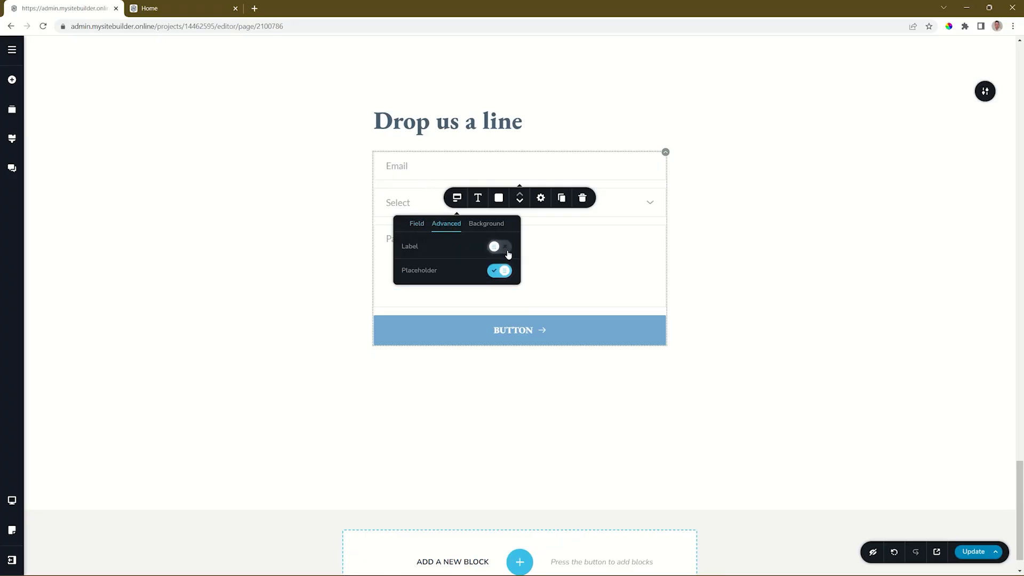
pyautogui.click(504, 249)
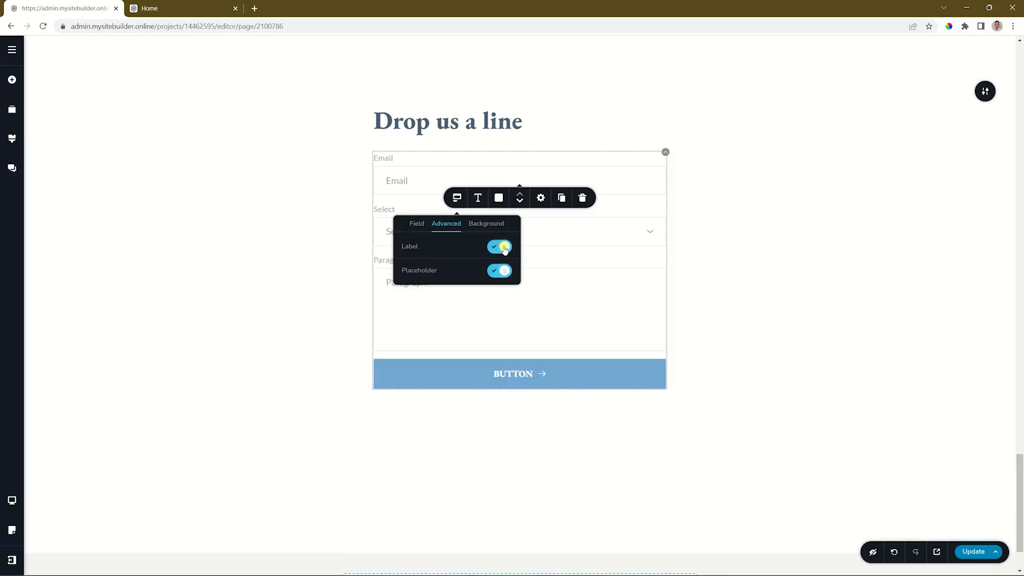
pyautogui.click(504, 249)
pyautogui.click(500, 272)
pyautogui.click(500, 272)
# Try the small and large sizes for the form fields and return to medium.
pyautogui.click(491, 226)
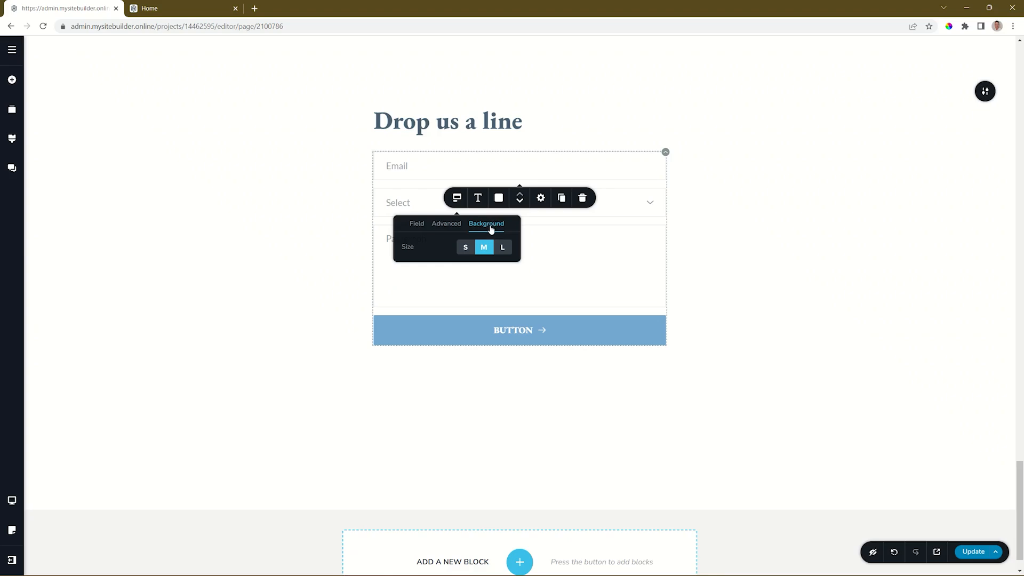
pyautogui.click(466, 247)
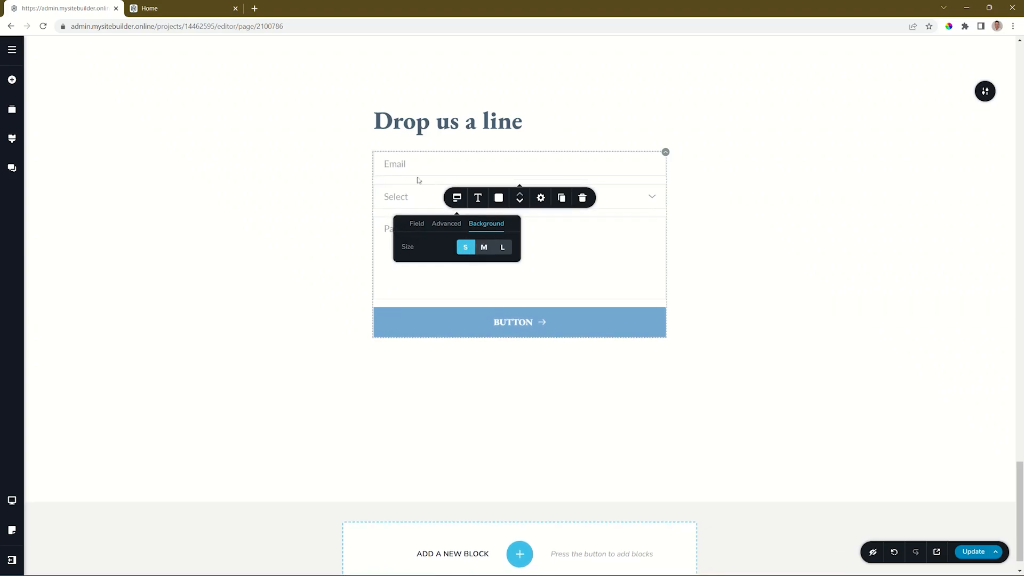
pyautogui.click(484, 247)
pyautogui.click(502, 248)
pyautogui.click(484, 248)
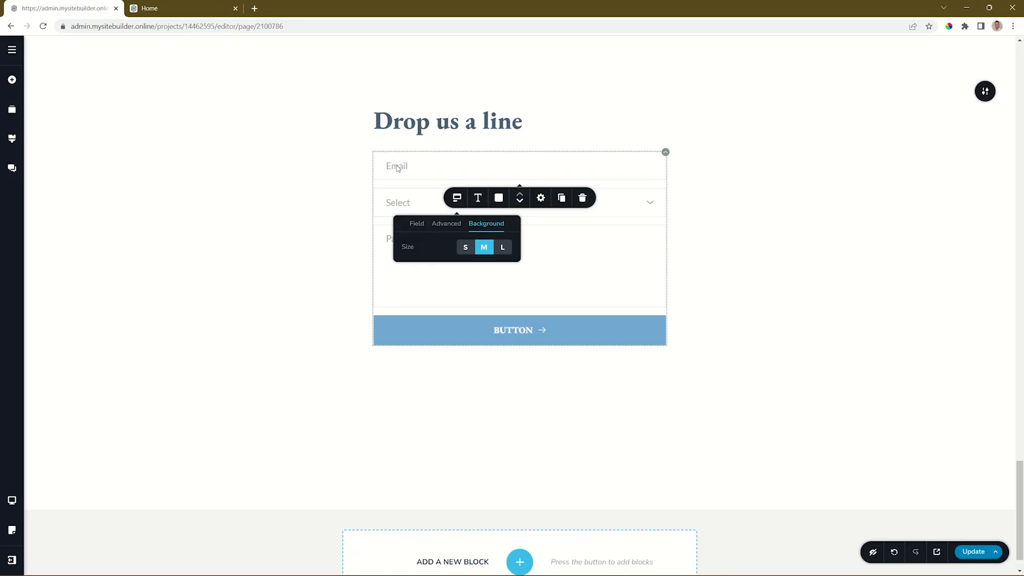
# Replace the Email field's placeholder text with "Your Email Address" and check its field type settings.
pyautogui.click(396, 168)
pyautogui.doubleClick(397, 168)
pyautogui.write('Your Email Address')
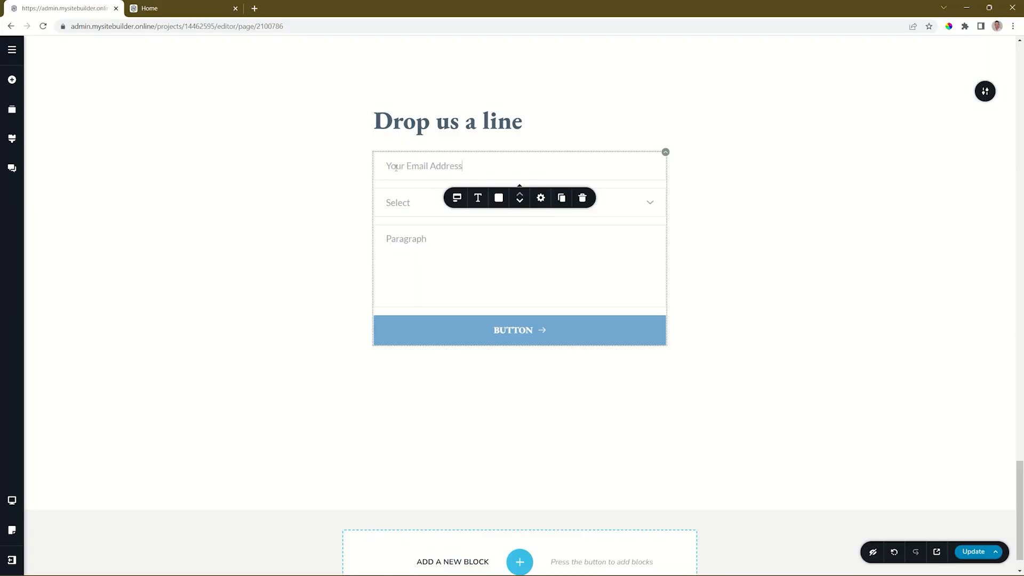
pyautogui.click(457, 198)
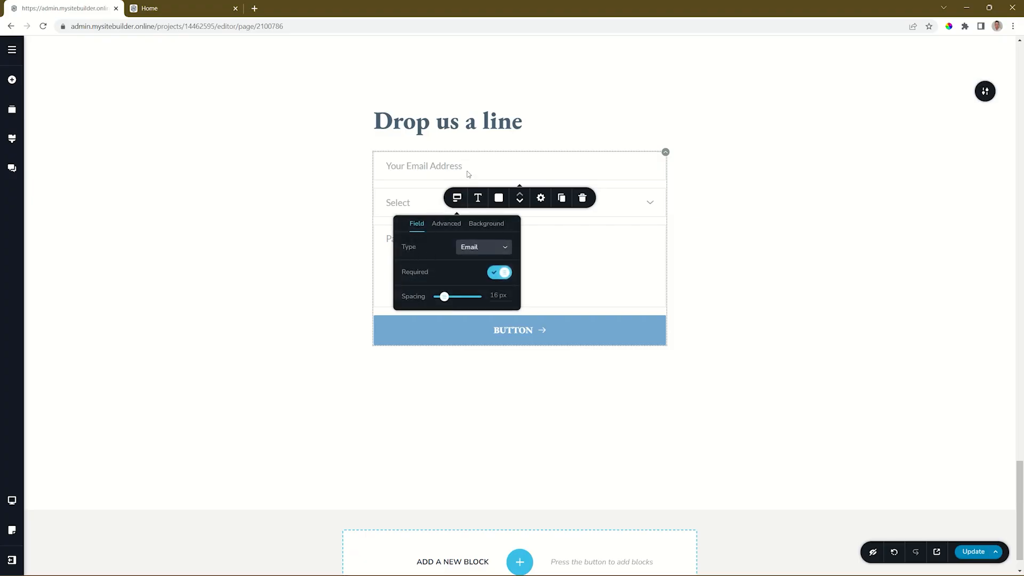
# Duplicate the email address field and set the copy's field type to Text.
pyautogui.click(438, 166)
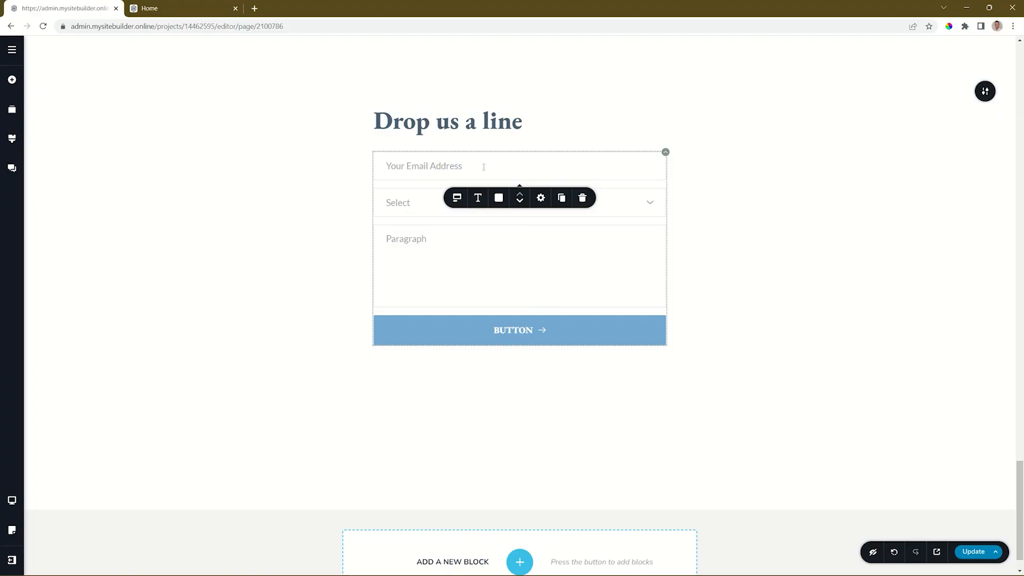
pyautogui.click(561, 198)
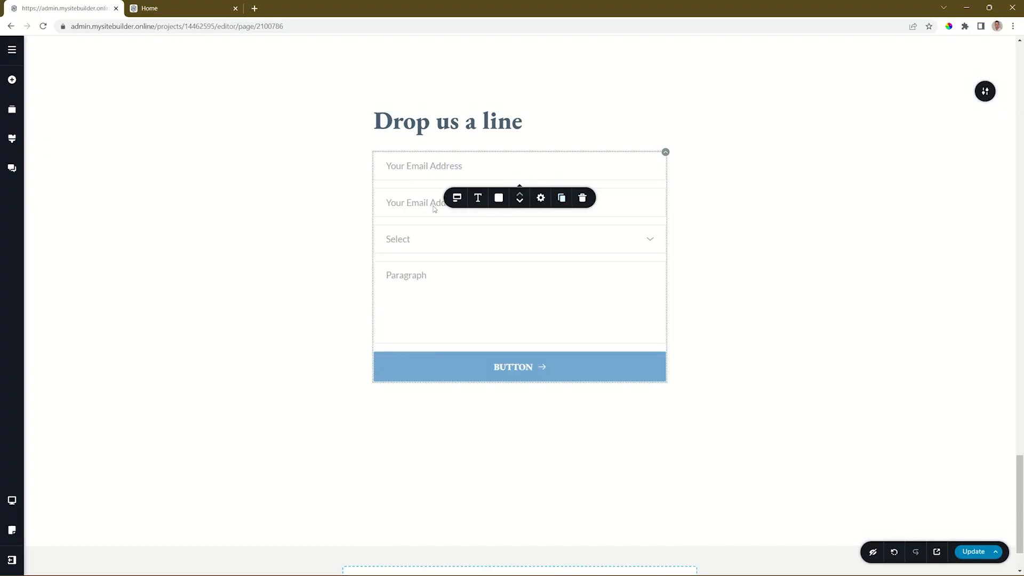
pyautogui.click(417, 204)
pyautogui.click(459, 236)
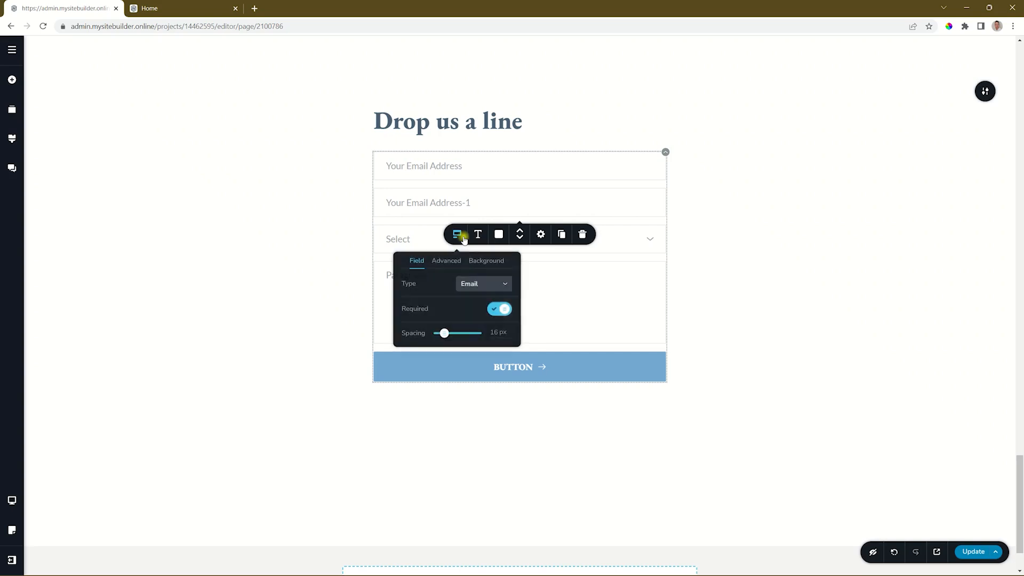
pyautogui.click(500, 284)
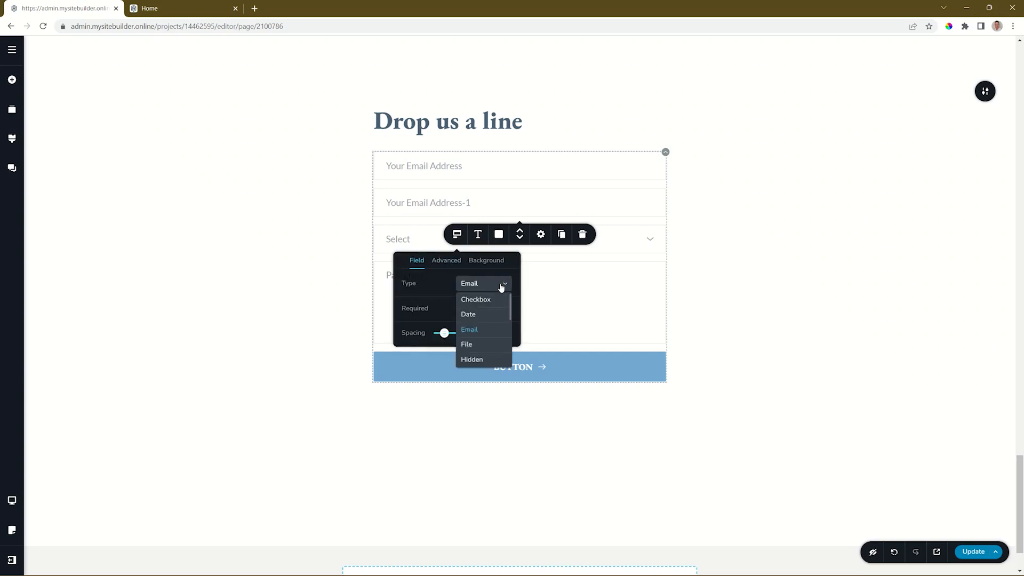
pyautogui.scroll(-2, 501, 288)
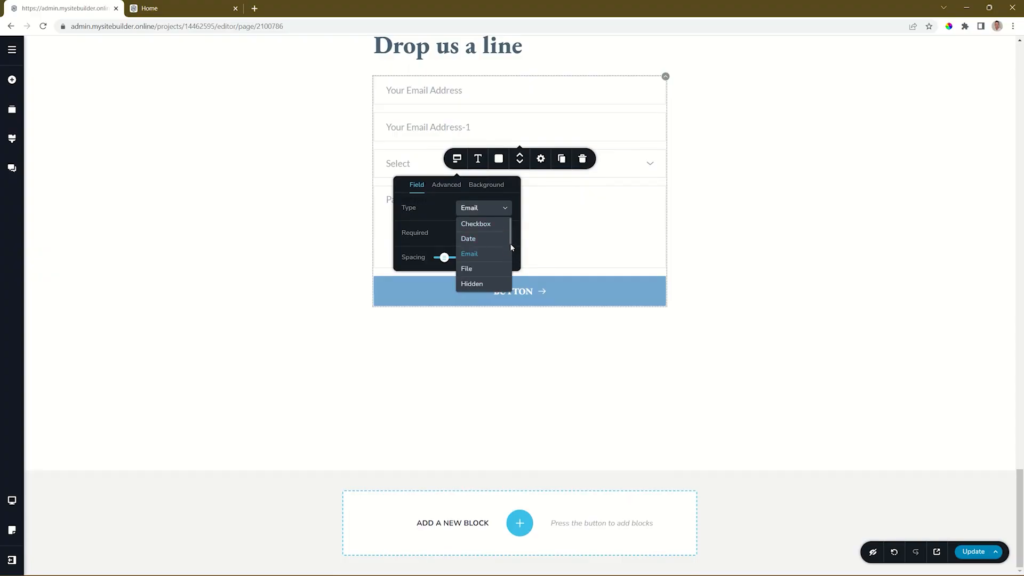
pyautogui.moveTo(510, 247); pyautogui.dragTo(510, 287)
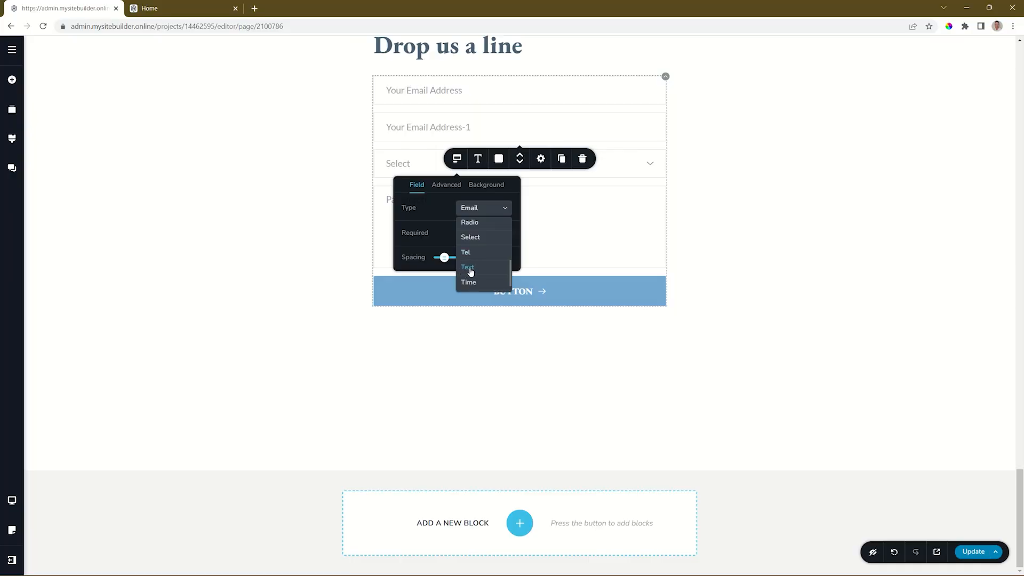
pyautogui.click(470, 273)
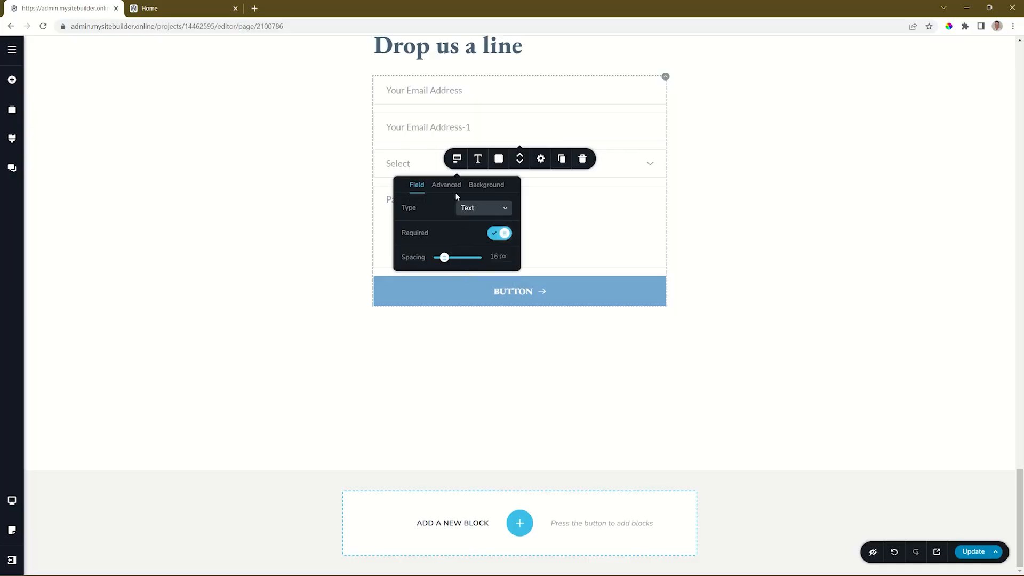
# Change the duplicated field's placeholder text to "Your Name" and delete the Select field.
pyautogui.click(429, 126)
pyautogui.hotkey('ctrl', 'a')
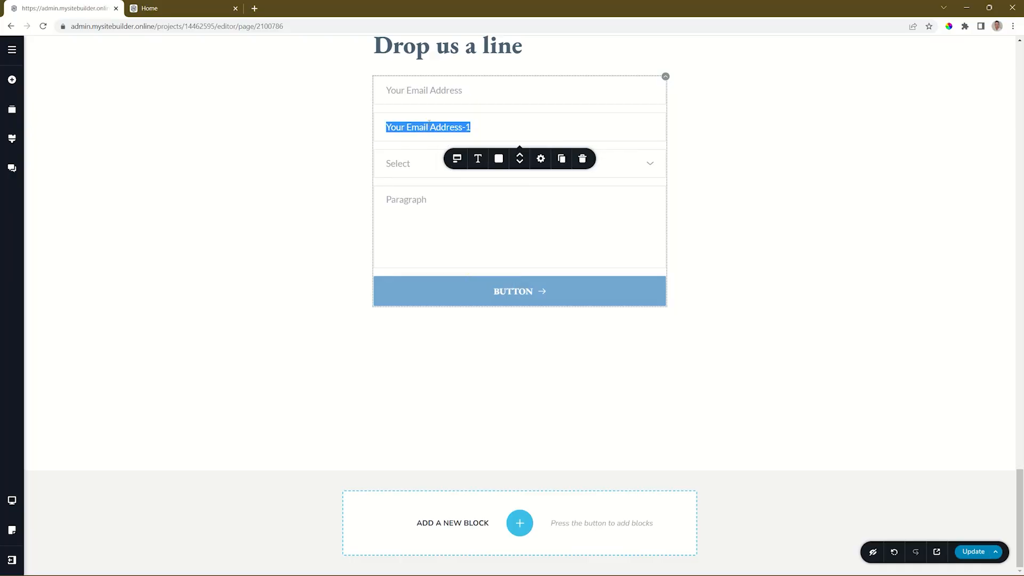
pyautogui.write('Your Name')
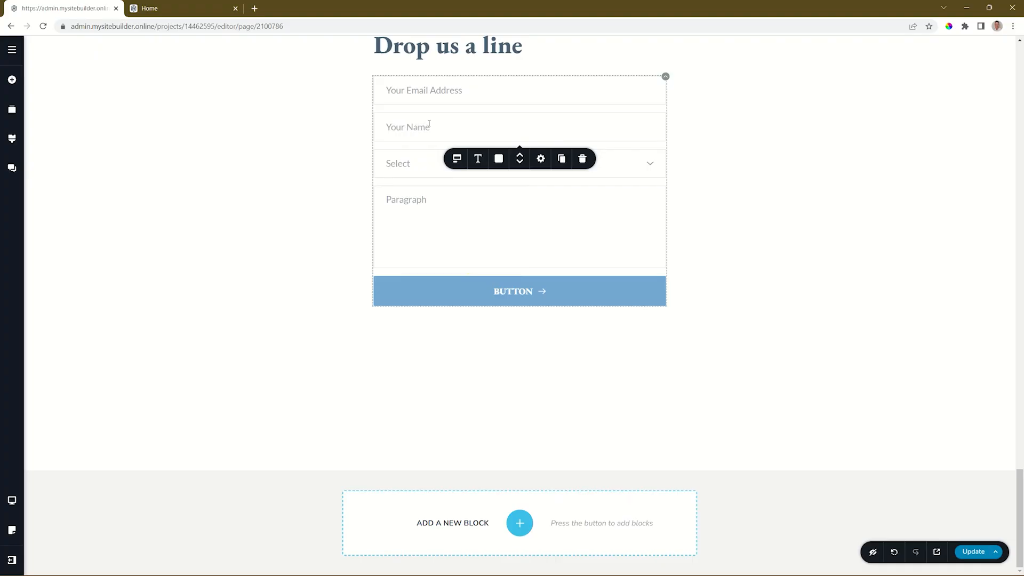
pyautogui.click(409, 167)
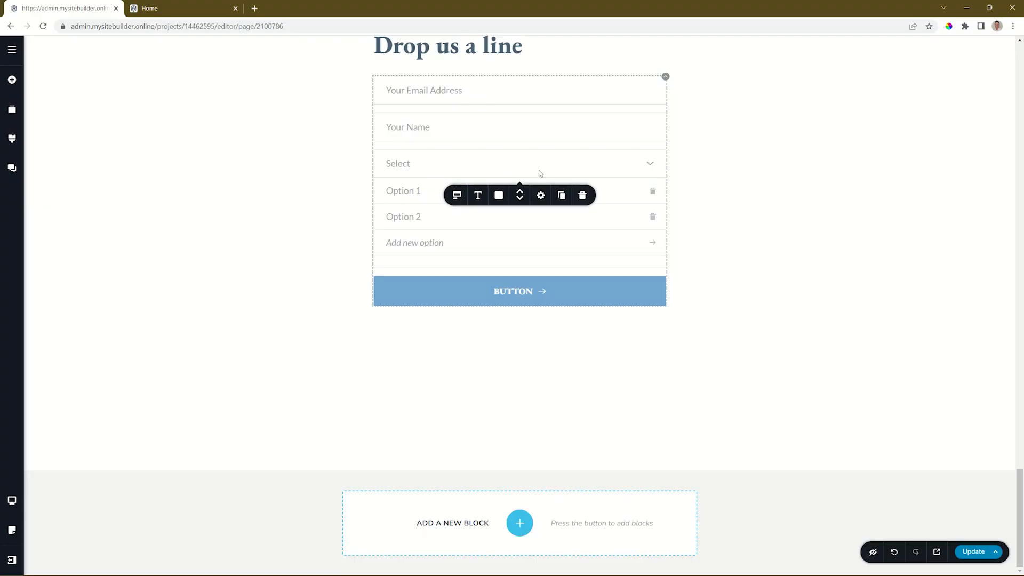
pyautogui.click(583, 195)
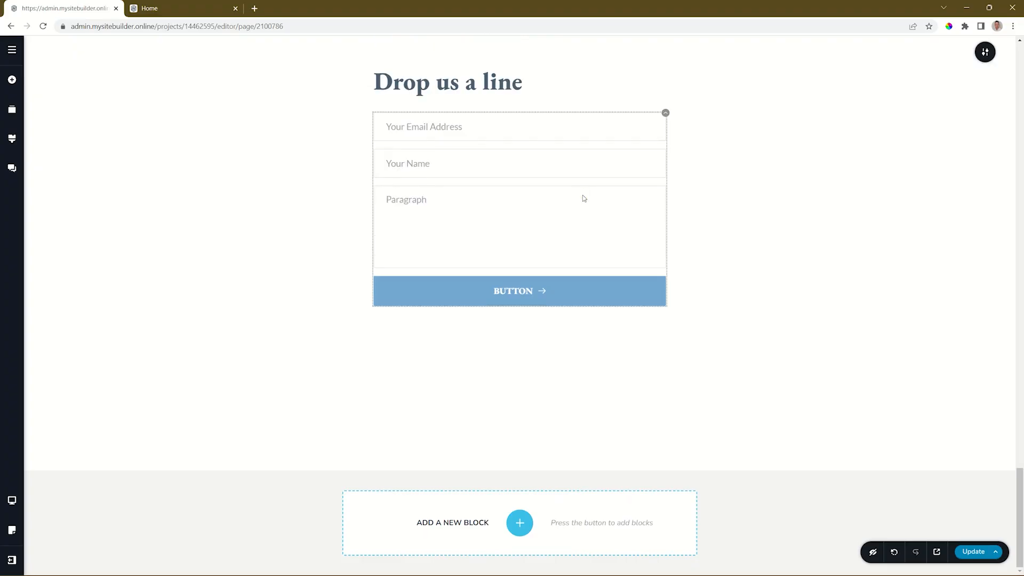
# Check the Paragraph field's type settings and replace its placeholder text with "Your Message".
pyautogui.click(407, 201)
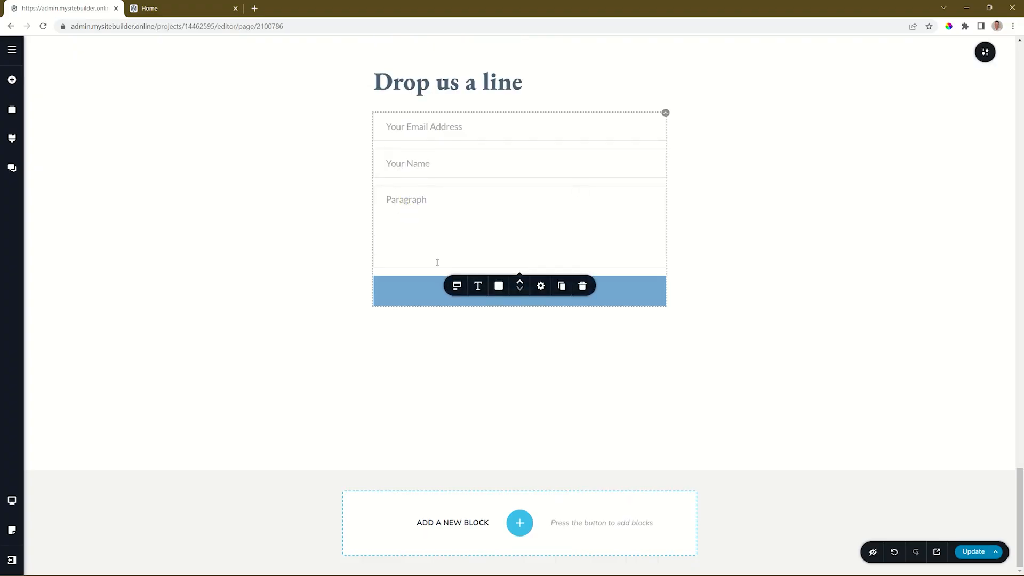
pyautogui.click(457, 286)
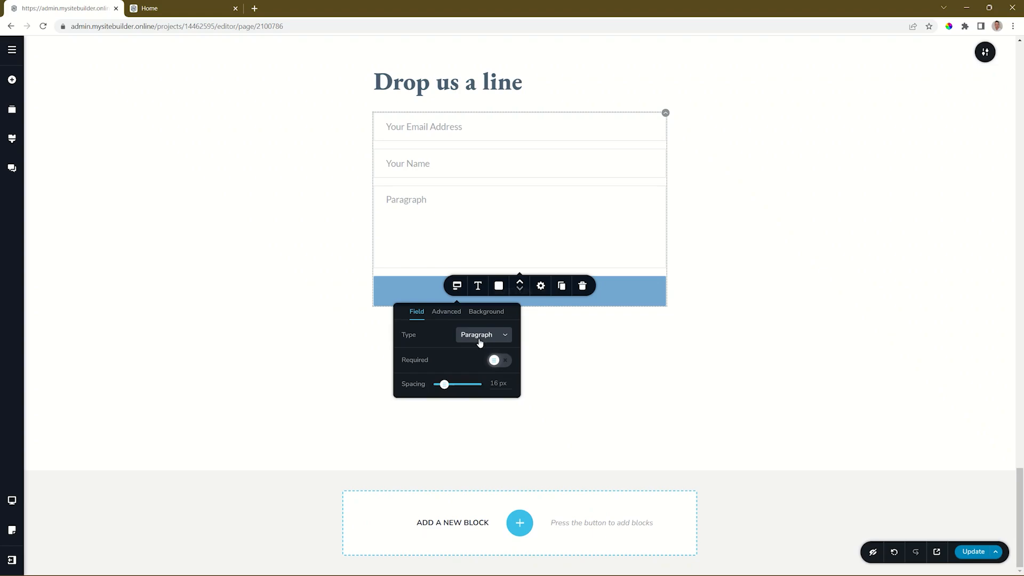
pyautogui.doubleClick(405, 201)
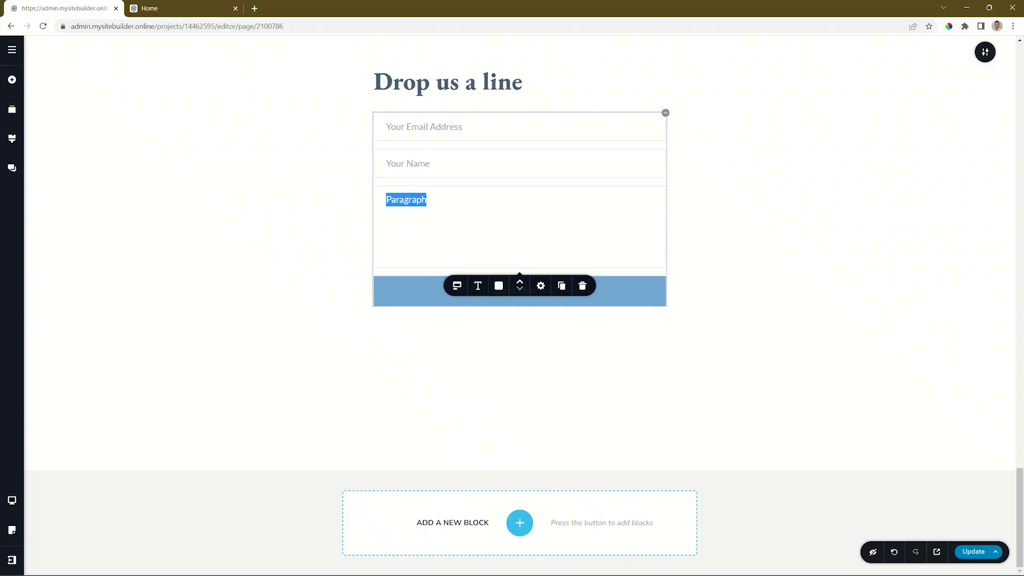
pyautogui.write('Your Message')
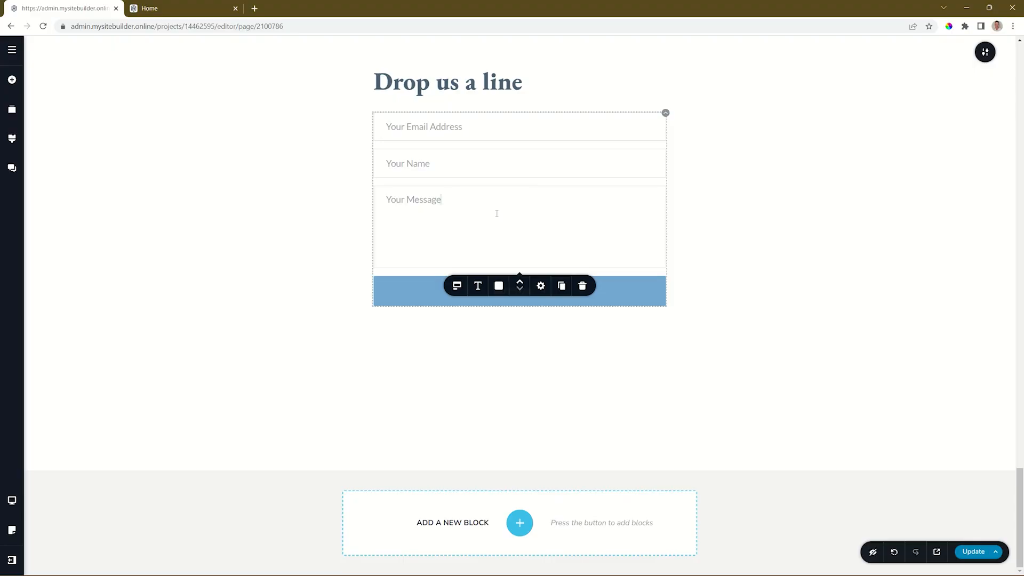
# Try reordering the "Your Message" field above "Your Name" and return it to its place above the button.
pyautogui.click(521, 283)
pyautogui.click(520, 285)
pyautogui.click(521, 287)
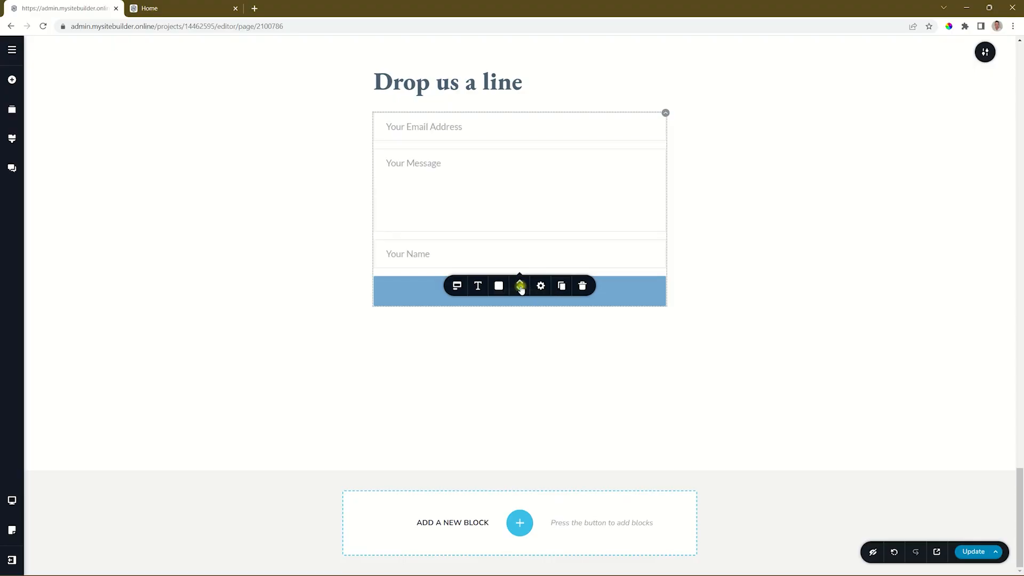
pyautogui.click(521, 290)
# Set the font of the form's input fields to Montserrat.
pyautogui.click(478, 286)
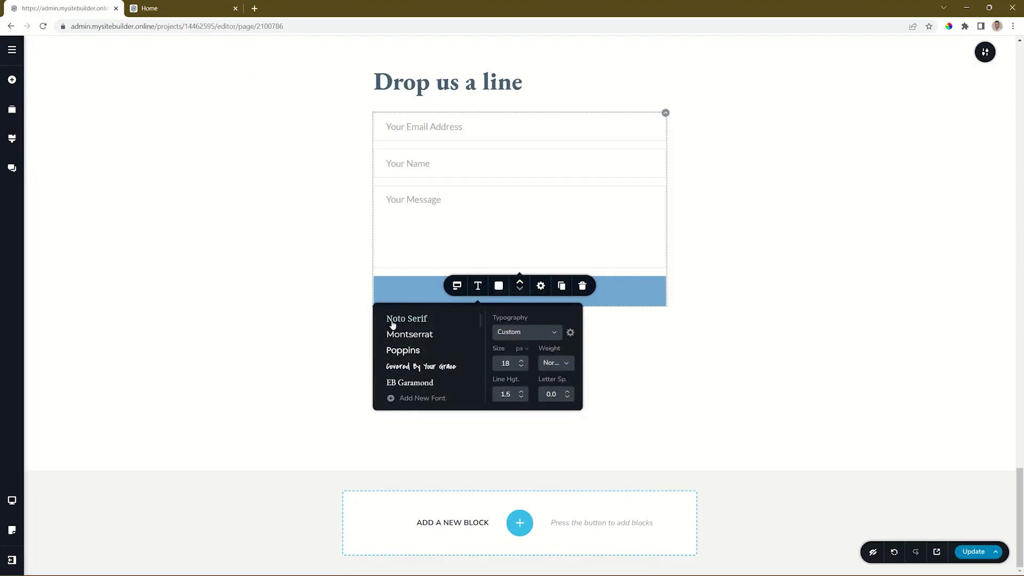
pyautogui.click(394, 320)
pyautogui.click(421, 334)
# Give the form fields a blue #75a8d3 background and white text.
pyautogui.click(498, 285)
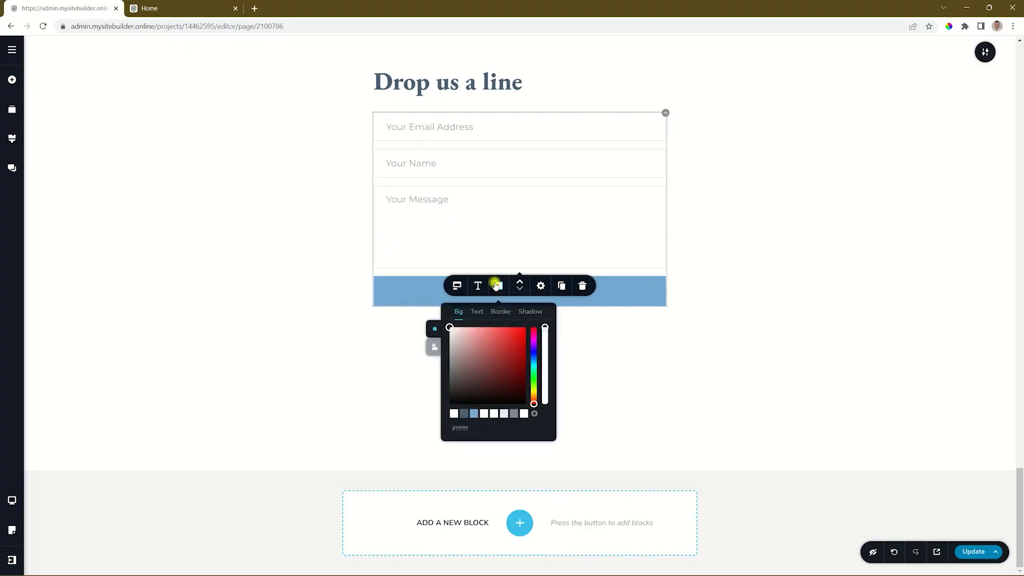
pyautogui.click(474, 414)
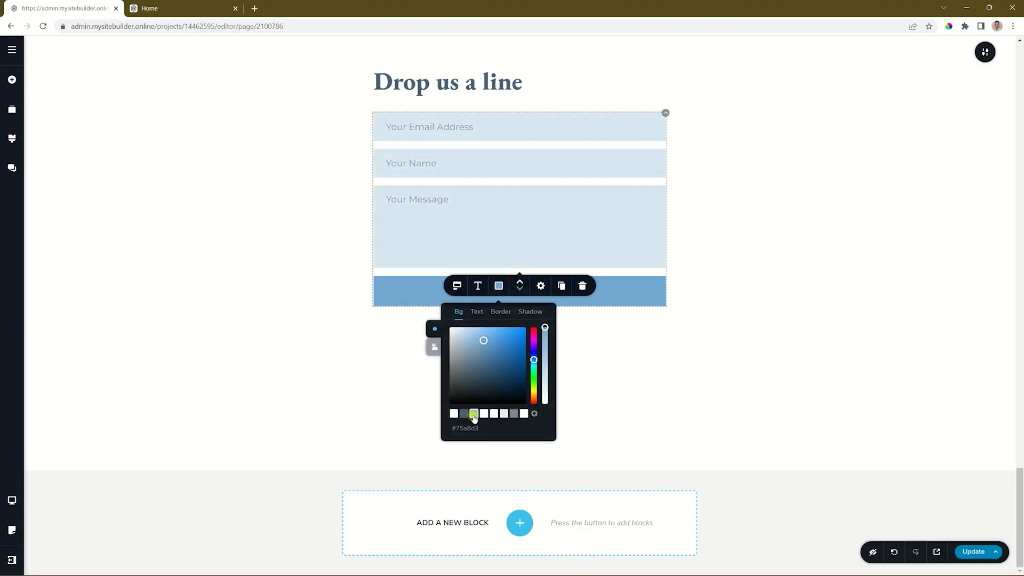
pyautogui.click(477, 311)
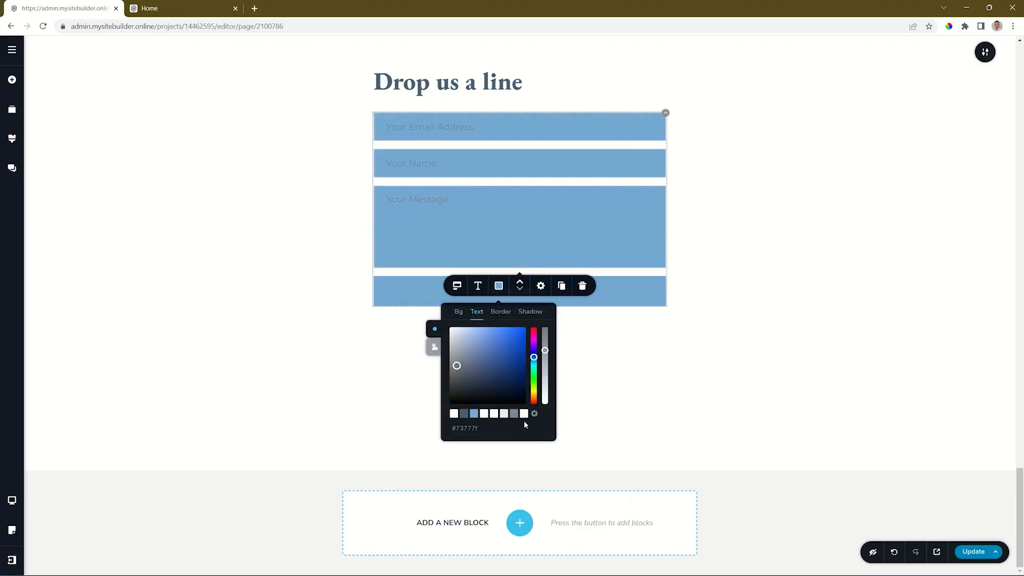
pyautogui.click(524, 414)
# Set the form fields' border style to None.
pyautogui.click(501, 311)
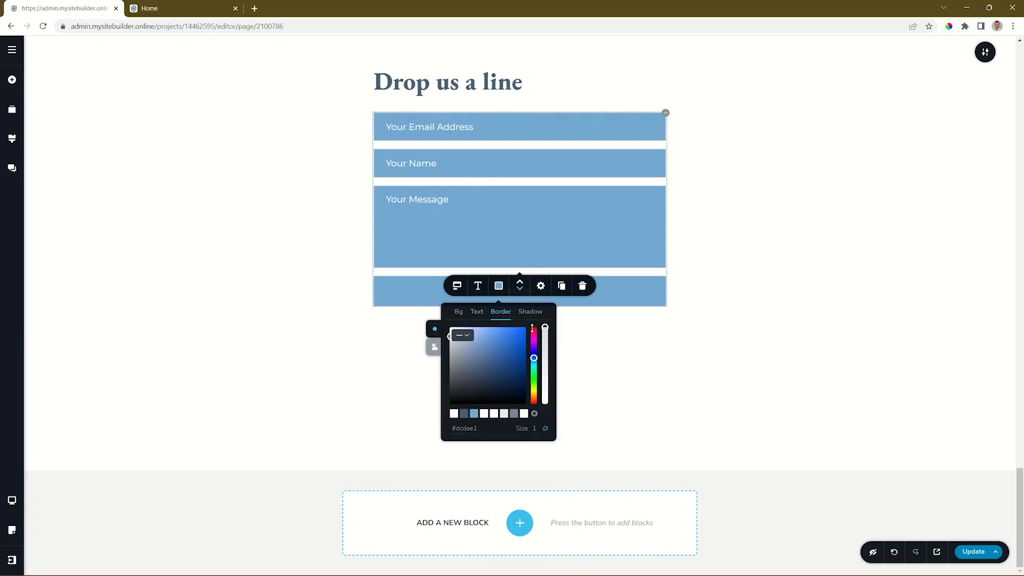
pyautogui.click(466, 339)
pyautogui.click(464, 350)
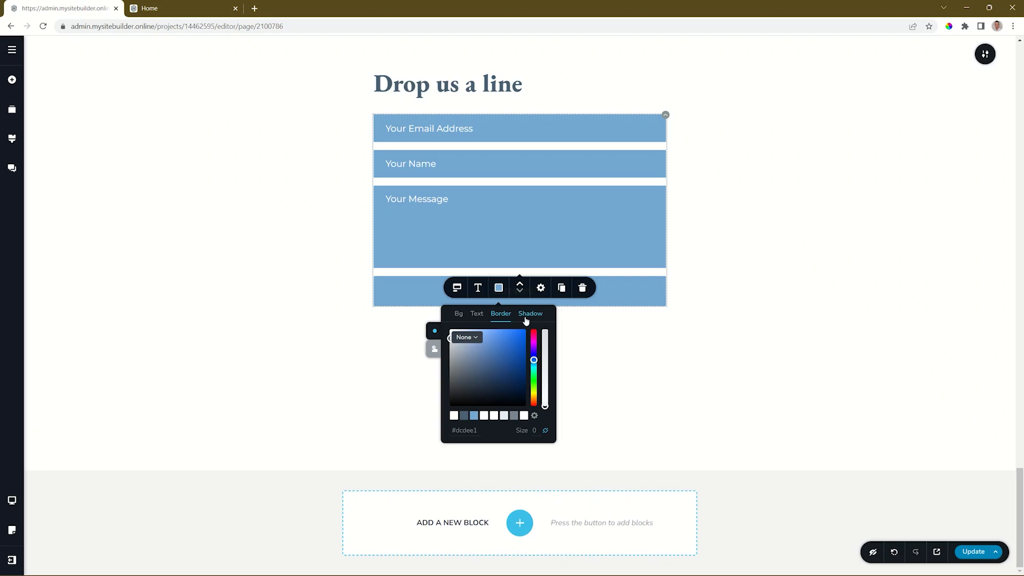
pyautogui.click(434, 350)
pyautogui.click(432, 336)
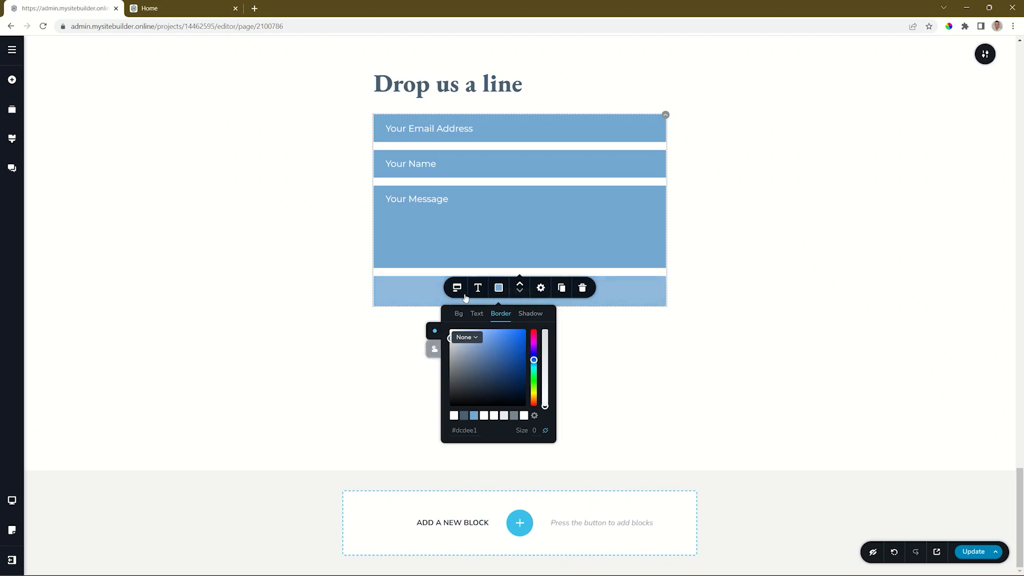
# Select the form's submit button, compare the available sizes and set it to S.
pyautogui.click(628, 297)
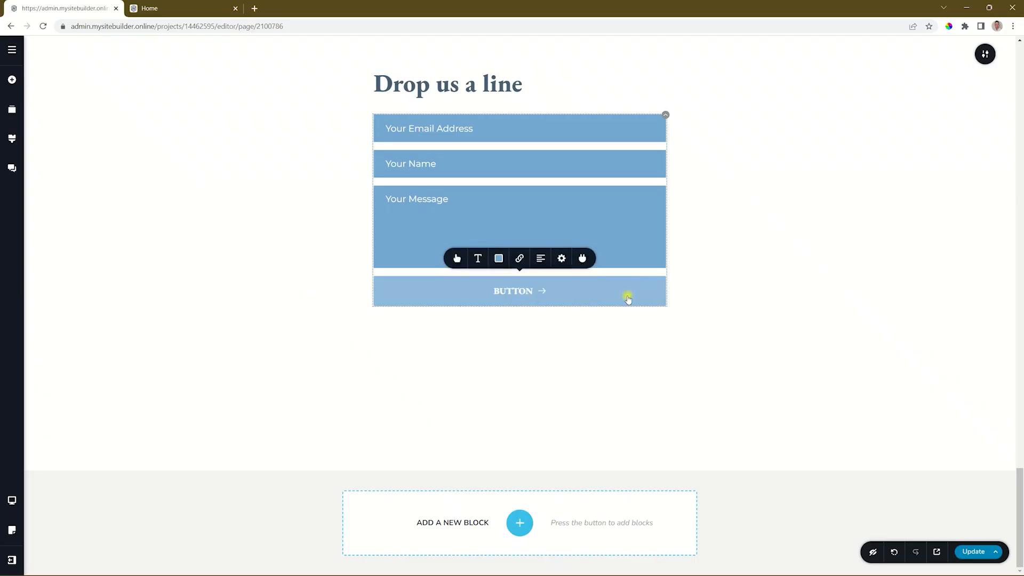
pyautogui.click(458, 261)
pyautogui.click(448, 176)
pyautogui.click(465, 176)
pyautogui.click(484, 175)
pyautogui.click(502, 175)
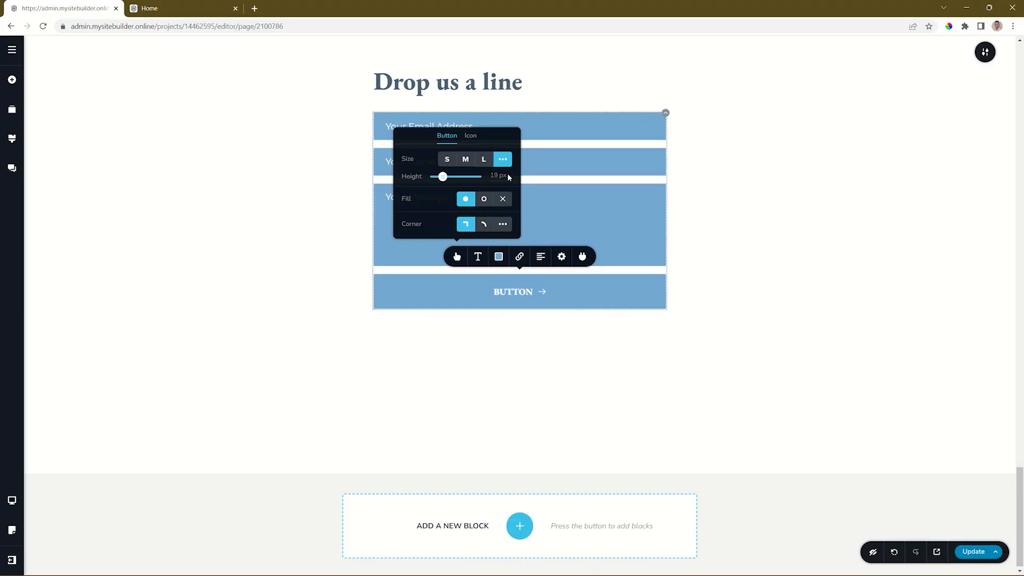
pyautogui.moveTo(445, 180)
pyautogui.mouseDown()
pyautogui.moveTo(455, 176)
pyautogui.moveTo(443, 177)
pyautogui.mouseUp()
pyautogui.click(447, 159)
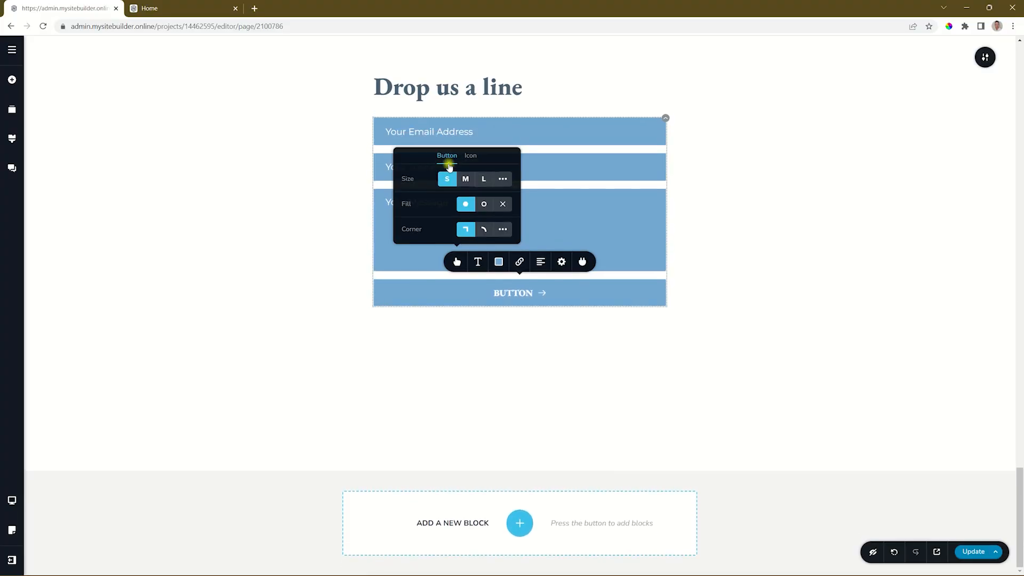
# Try the outline, no-fill and rounded-corner styles on the button and return to solid fill with square corners.
pyautogui.click(484, 204)
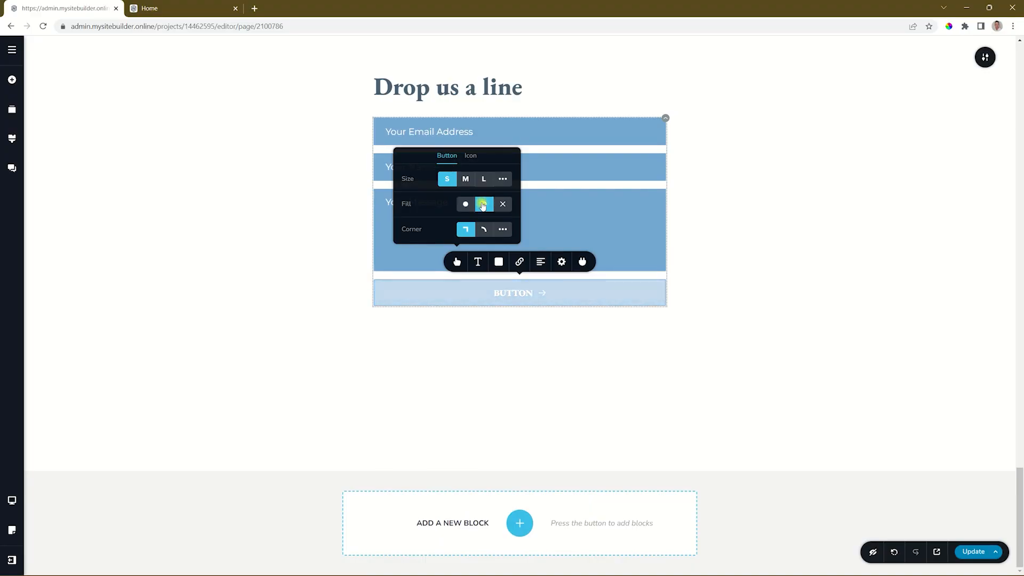
pyautogui.click(503, 205)
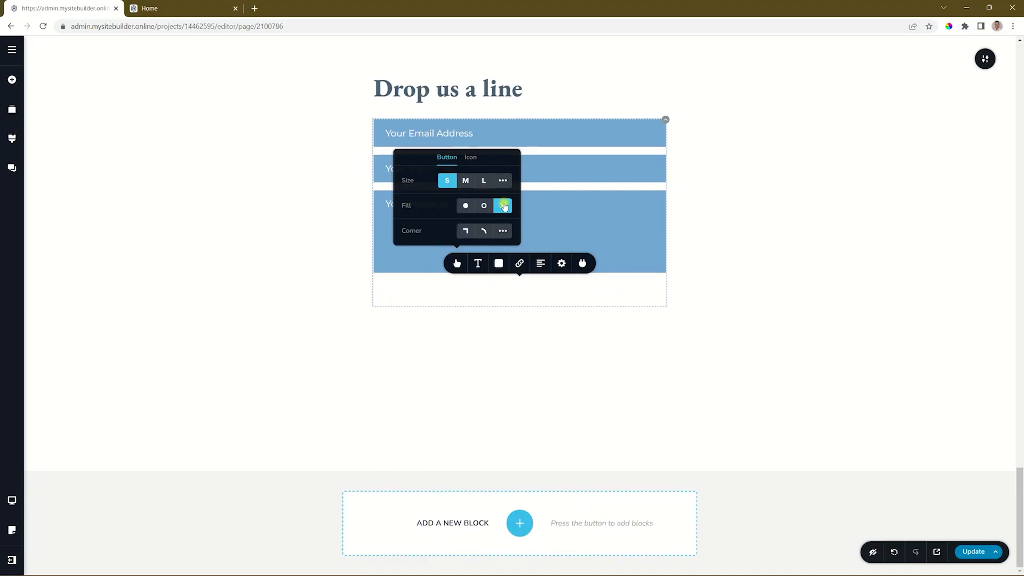
pyautogui.click(468, 206)
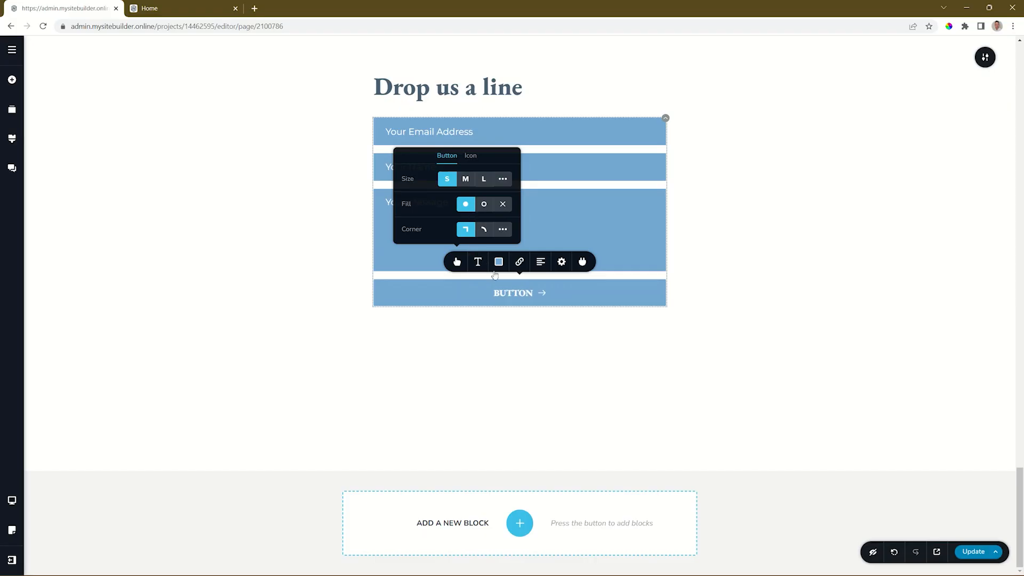
pyautogui.click(484, 235)
pyautogui.click(470, 231)
# Try the arrow icon on either side of the button's label, and remove the icon.
pyautogui.click(470, 156)
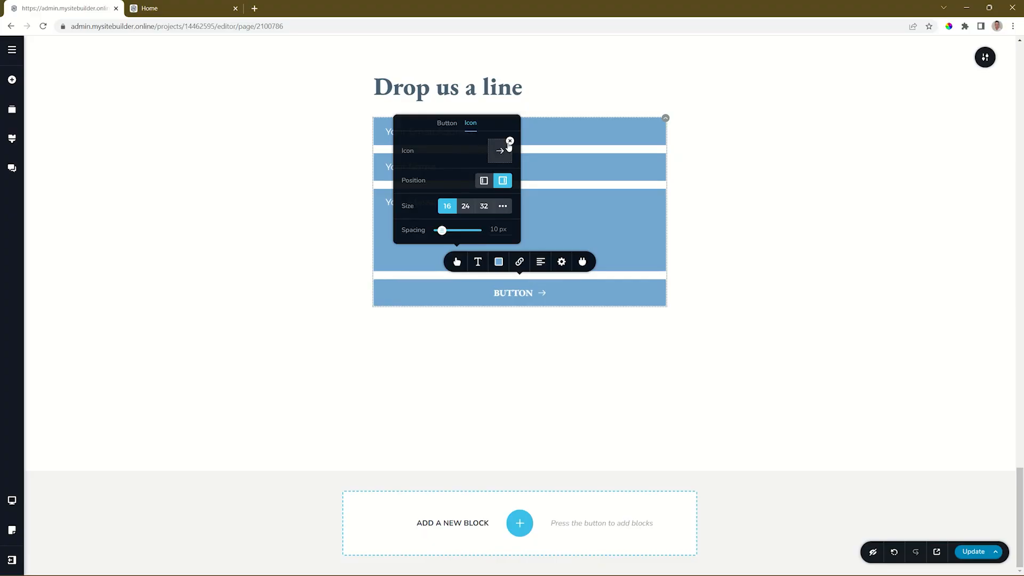
pyautogui.click(484, 181)
pyautogui.click(502, 182)
# Set the button's font to Montserrat and its background colour to dark blue #4A5F71.
pyautogui.click(479, 265)
pyautogui.click(425, 170)
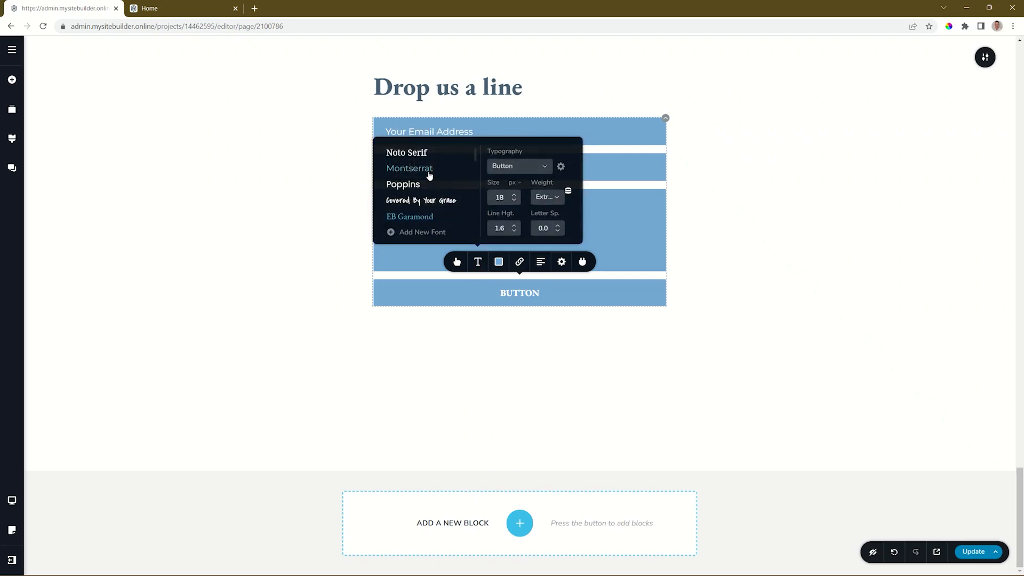
pyautogui.click(499, 262)
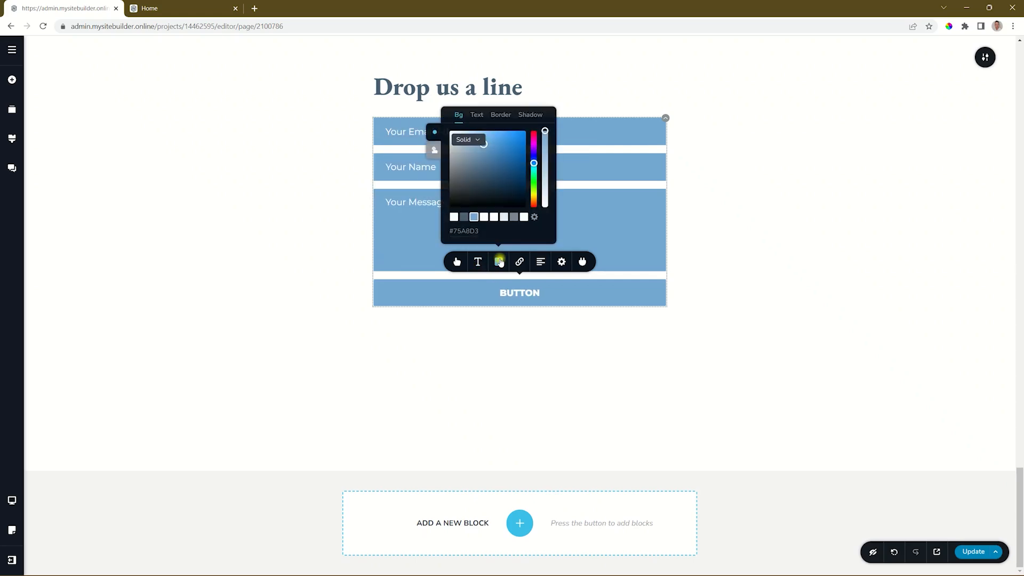
pyautogui.click(463, 217)
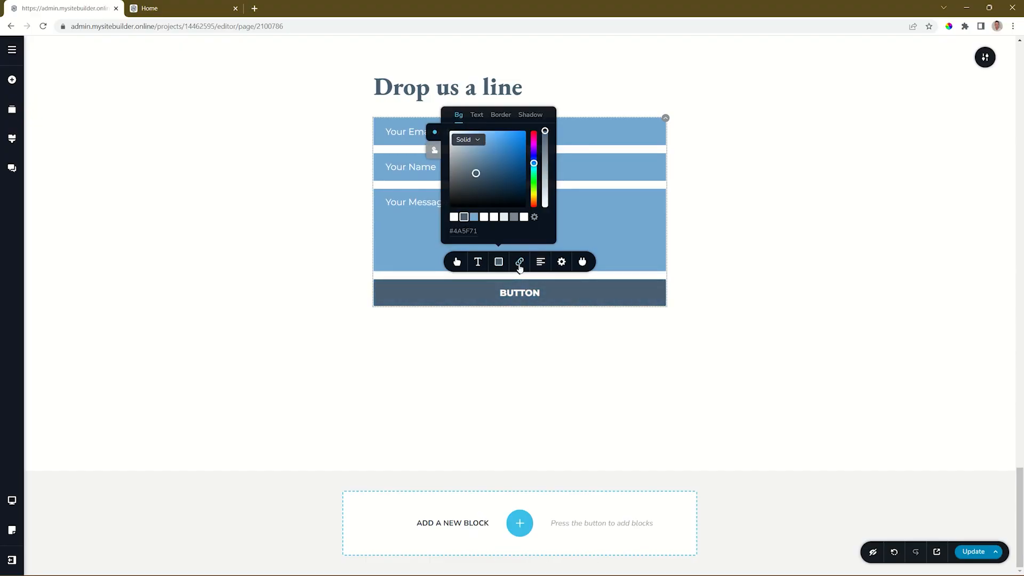
# Reduce the button's width to 39% and align it to the right of the form.
pyautogui.click(562, 262)
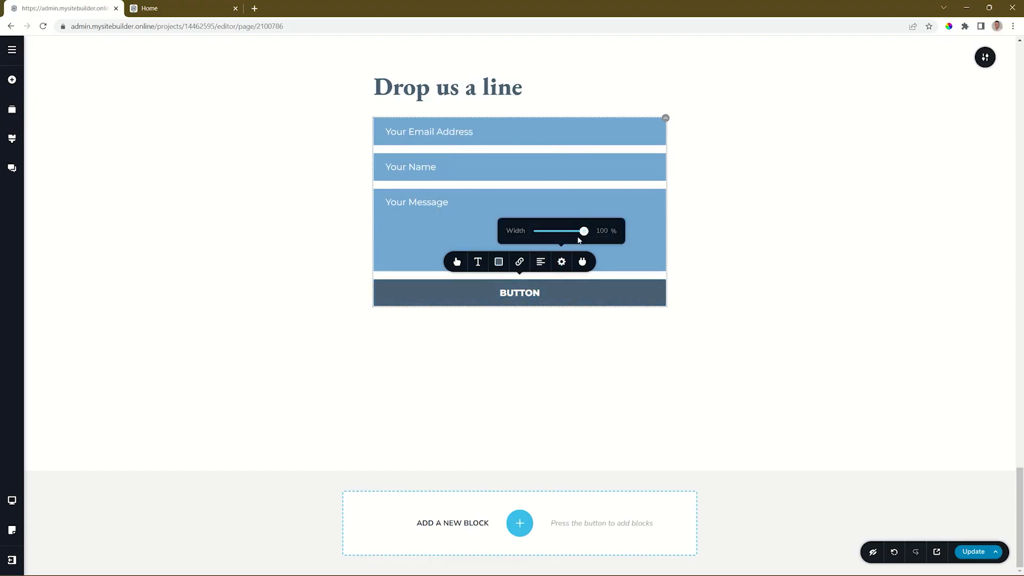
pyautogui.moveTo(583, 231); pyautogui.dragTo(556, 232)
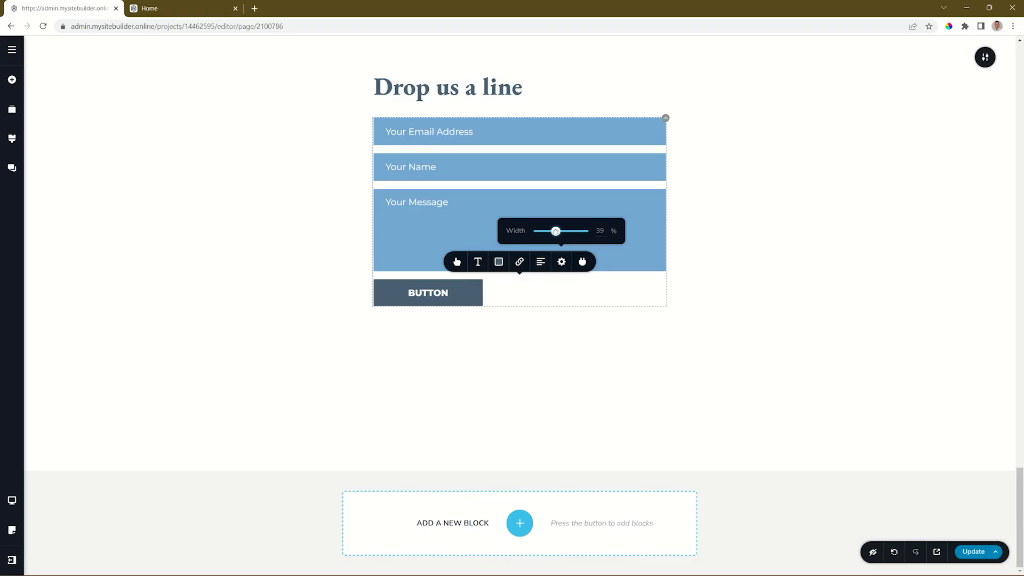
pyautogui.click(541, 262)
pyautogui.click(541, 262)
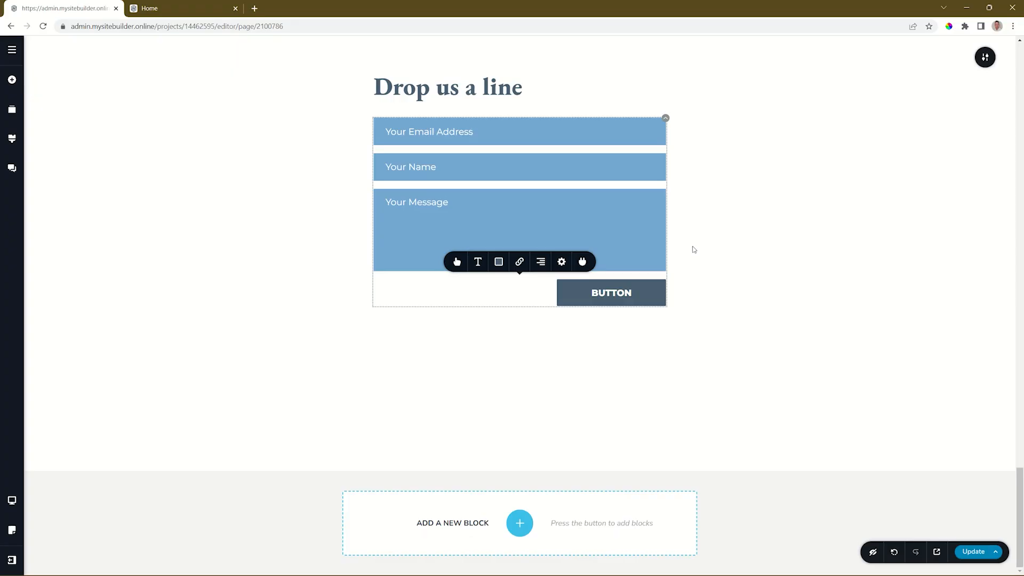
# Review the button's success and error message fields and its redirect address setting.
pyautogui.click(519, 262)
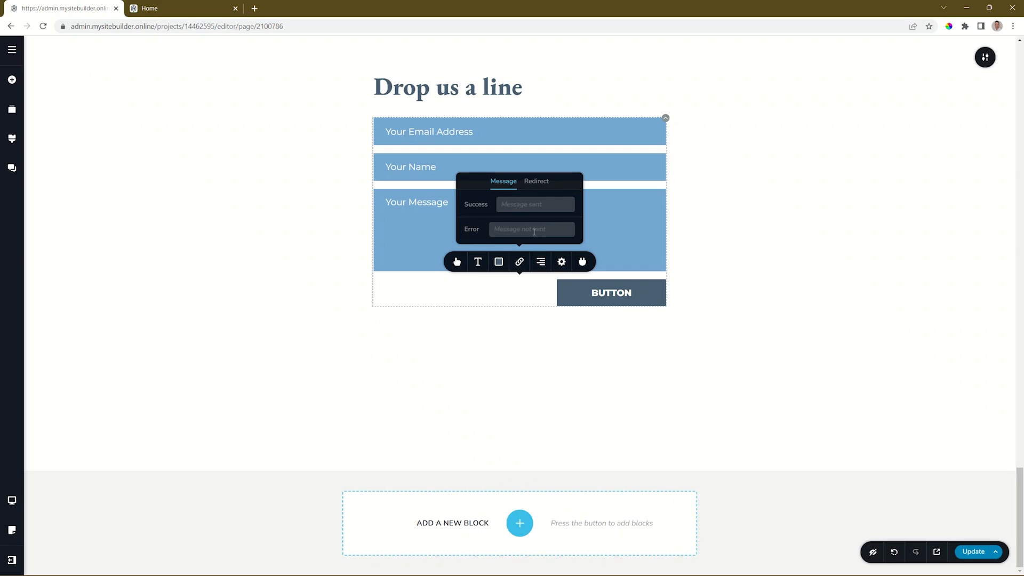
pyautogui.click(533, 183)
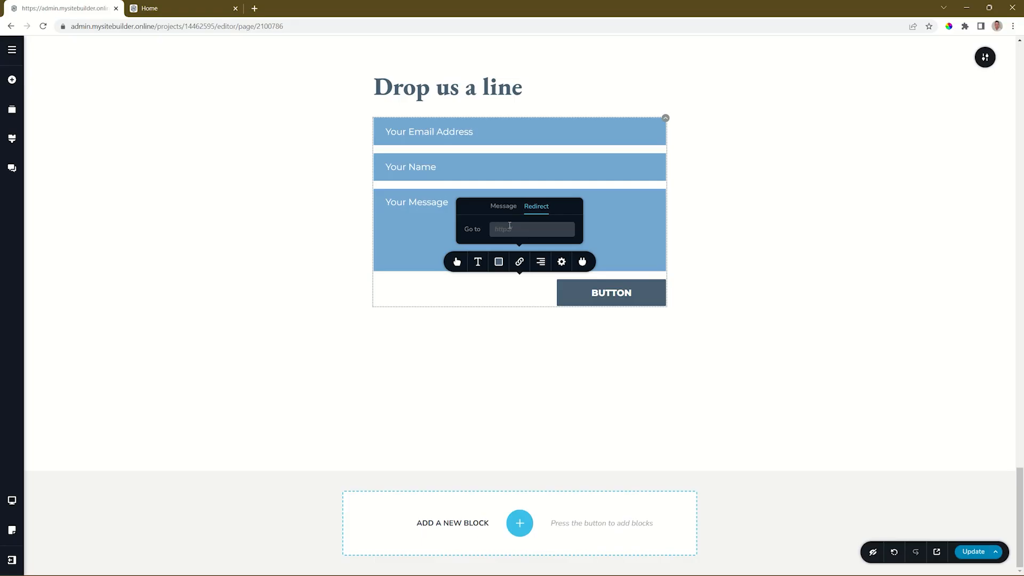
pyautogui.click(520, 262)
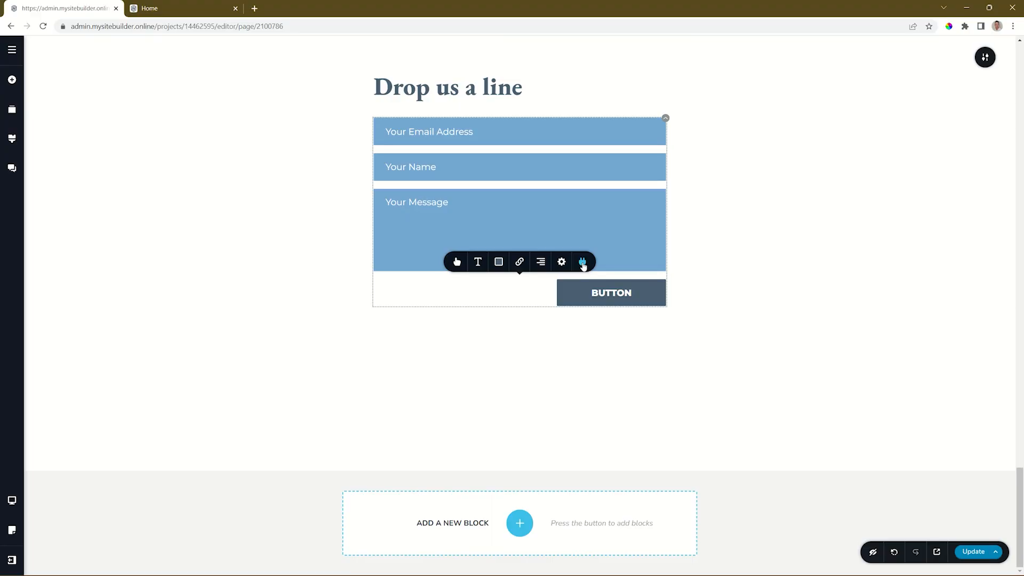
# Update the page with the form changes and return to the project dashboard.
pyautogui.click(977, 554)
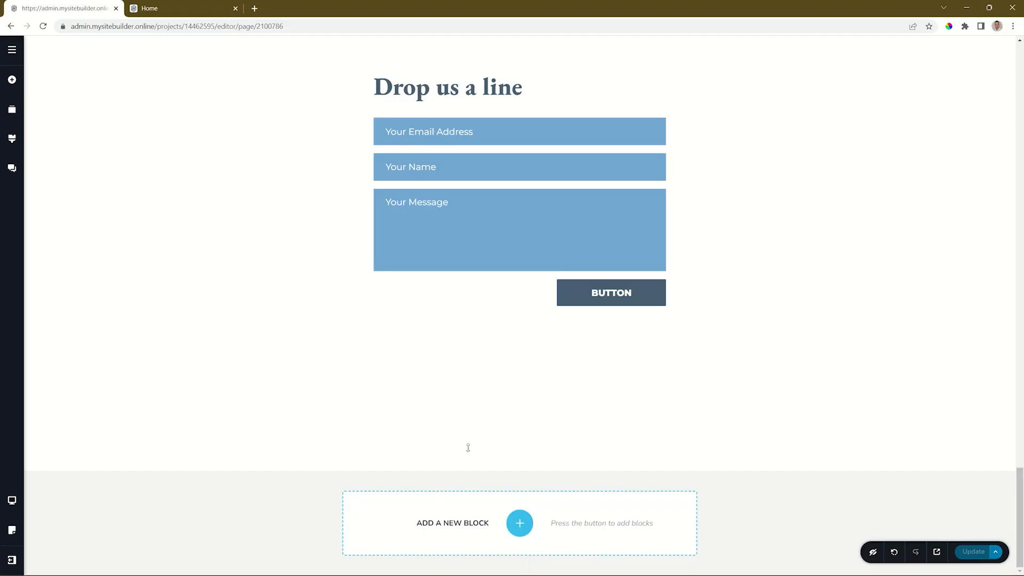
pyautogui.click(12, 561)
pyautogui.click(58, 558)
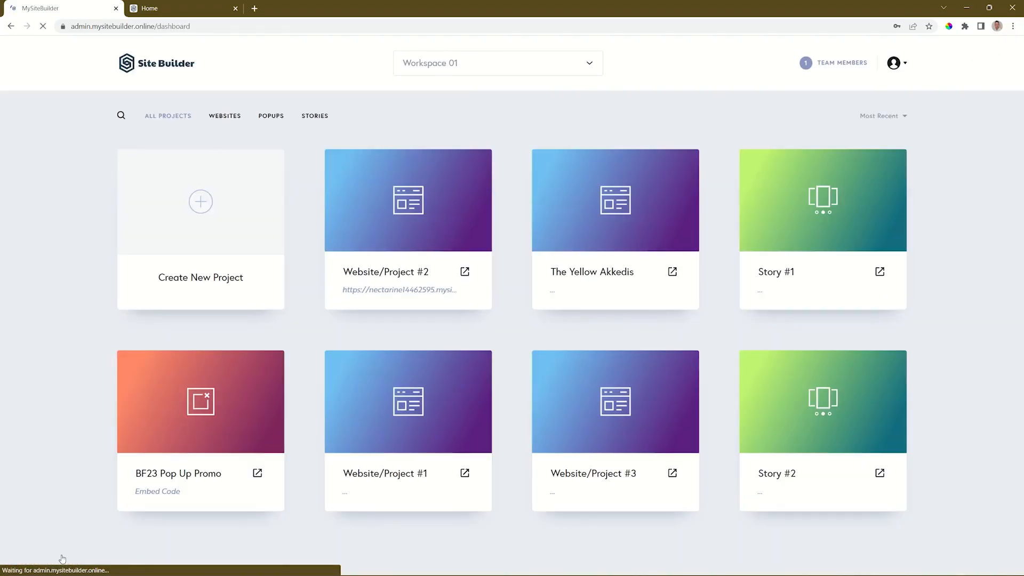
# Check the leads received for Website/Project #2 and close the list.
pyautogui.moveTo(373, 188)
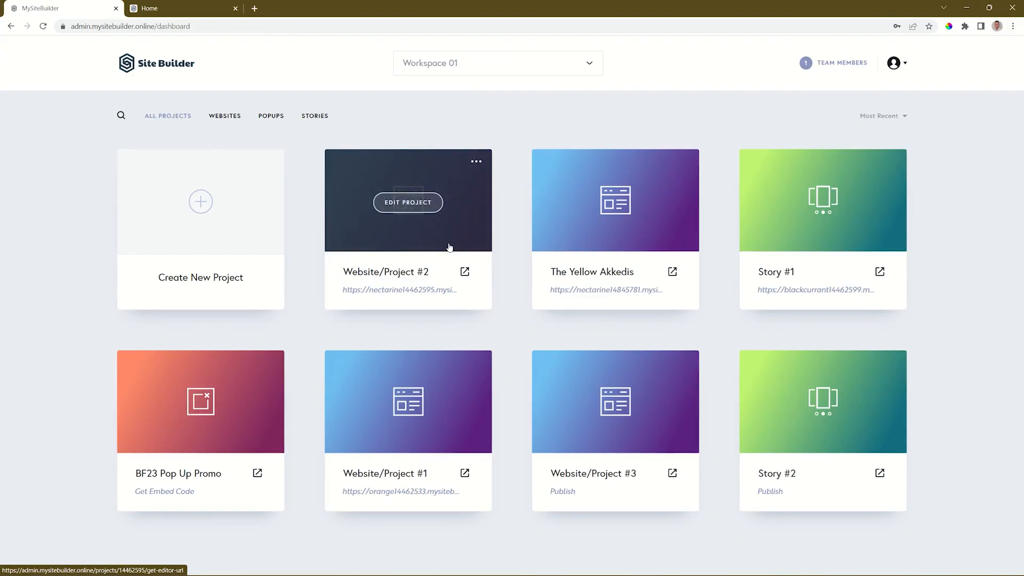
pyautogui.click(477, 164)
pyautogui.click(442, 194)
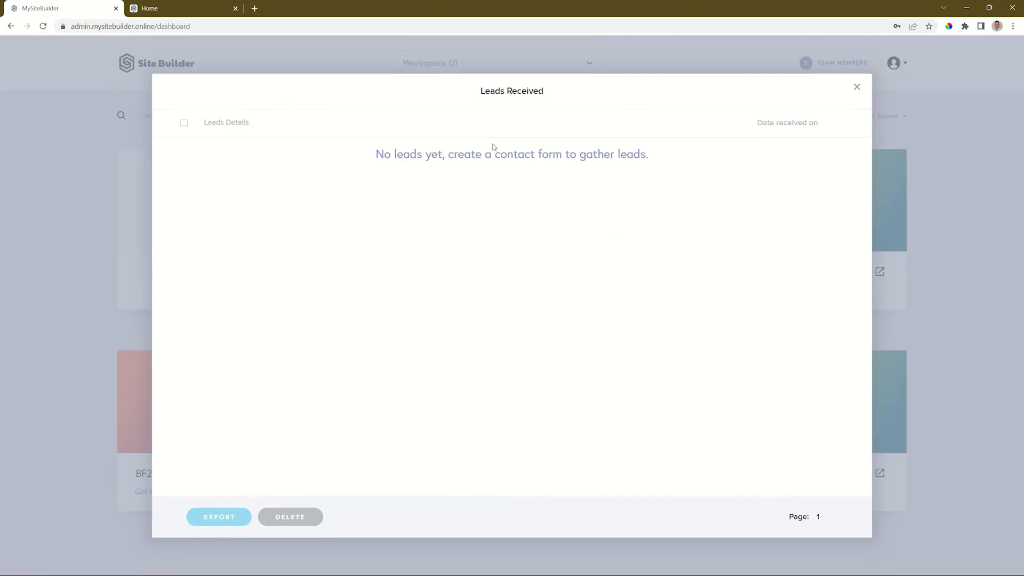
pyautogui.click(857, 87)
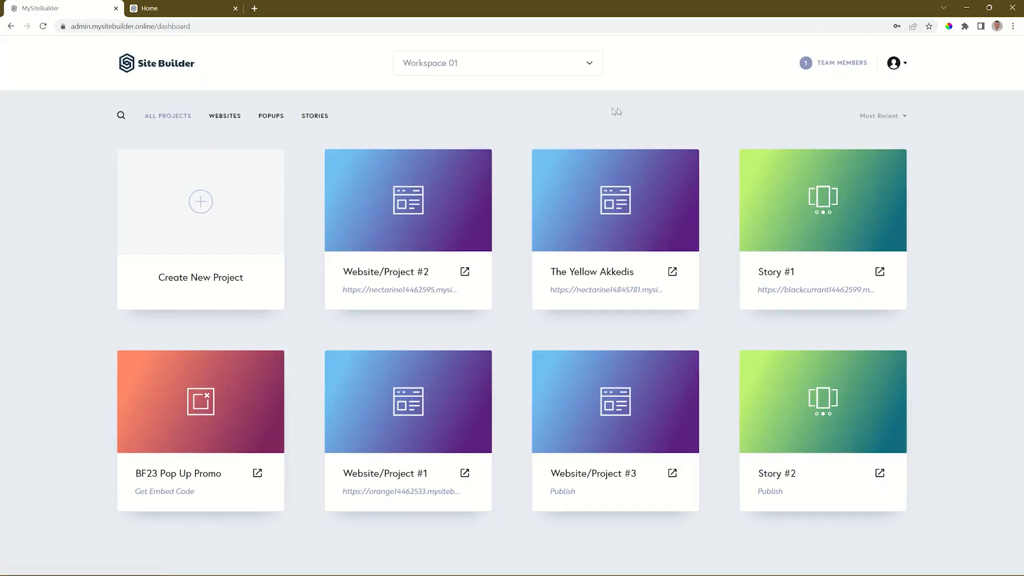
# Open the live Website/Project #2 site and submit its contact form with a test email address, a name and the message "My Message".
pyautogui.click(465, 273)
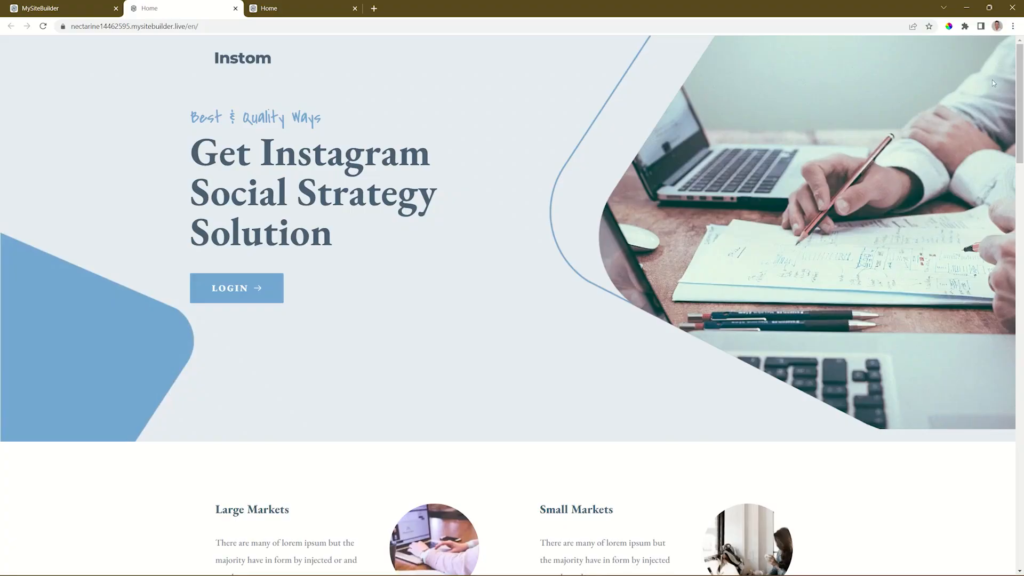
pyautogui.moveTo(1021, 85); pyautogui.dragTo(1022, 488)
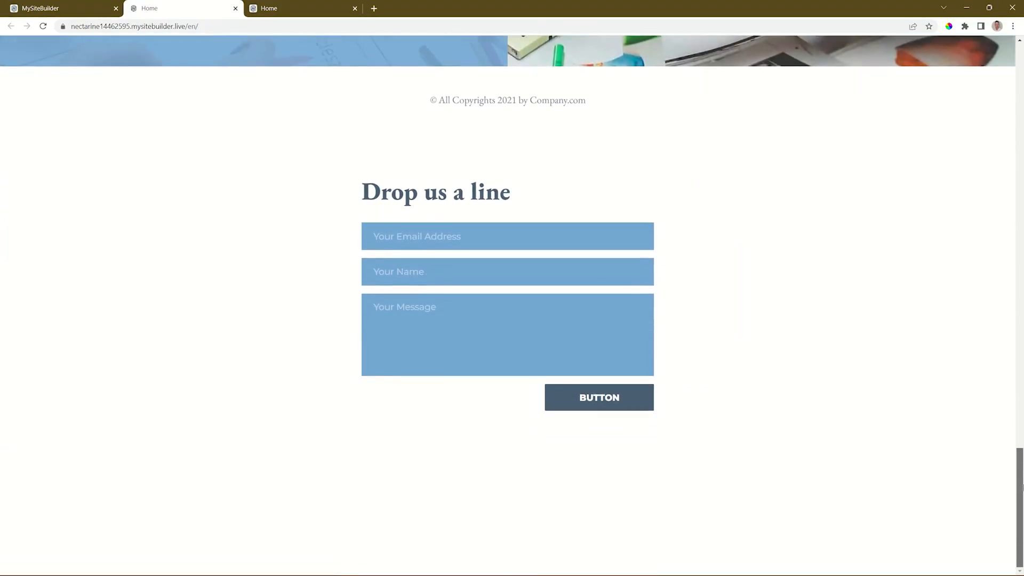
pyautogui.click(425, 237)
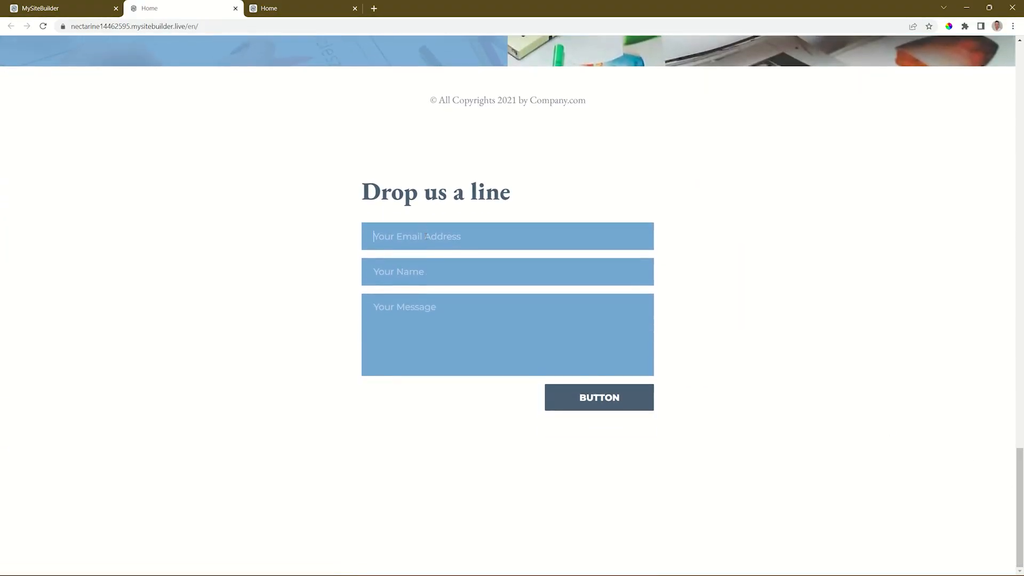
pyautogui.write('info@email.com')
pyautogui.press('Tab')
pyautogui.write('Info Joe')
pyautogui.press('Tab')
pyautogui.write('My Message')
pyautogui.click(608, 400)
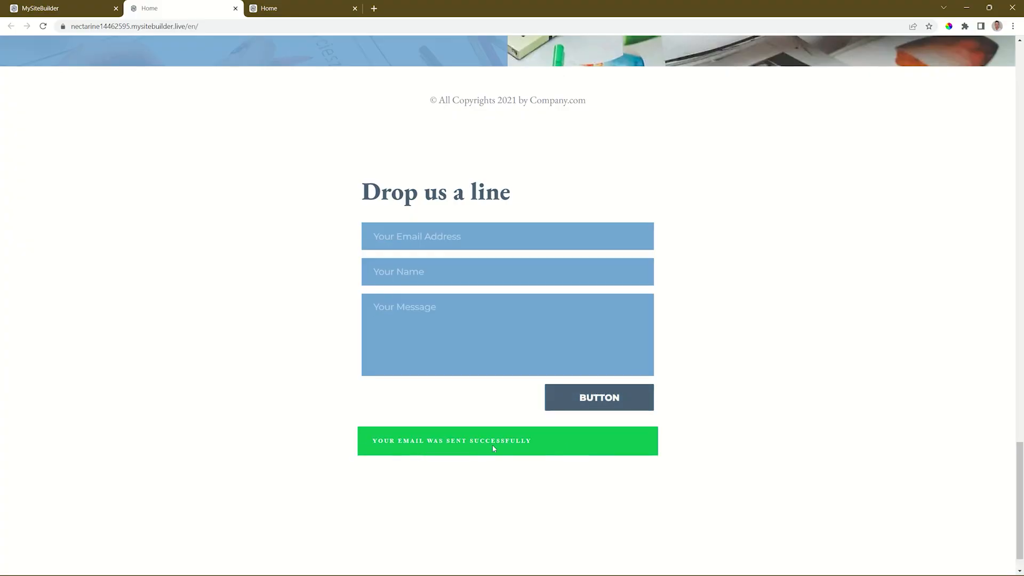
# Return to the dashboard and view the Website/Project #2 leads to examine the submitted test entry.
pyautogui.click(75, 4)
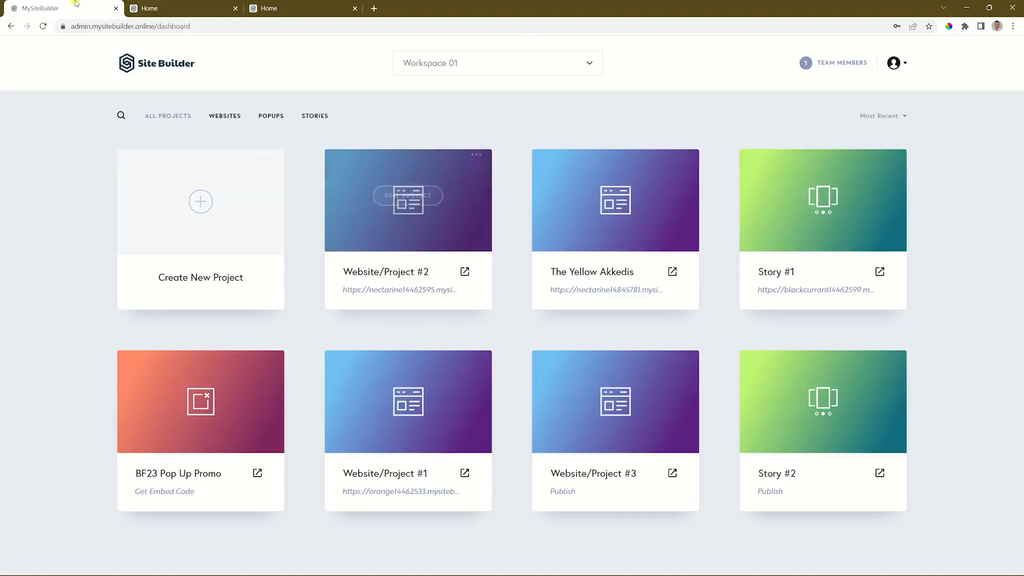
pyautogui.click(476, 162)
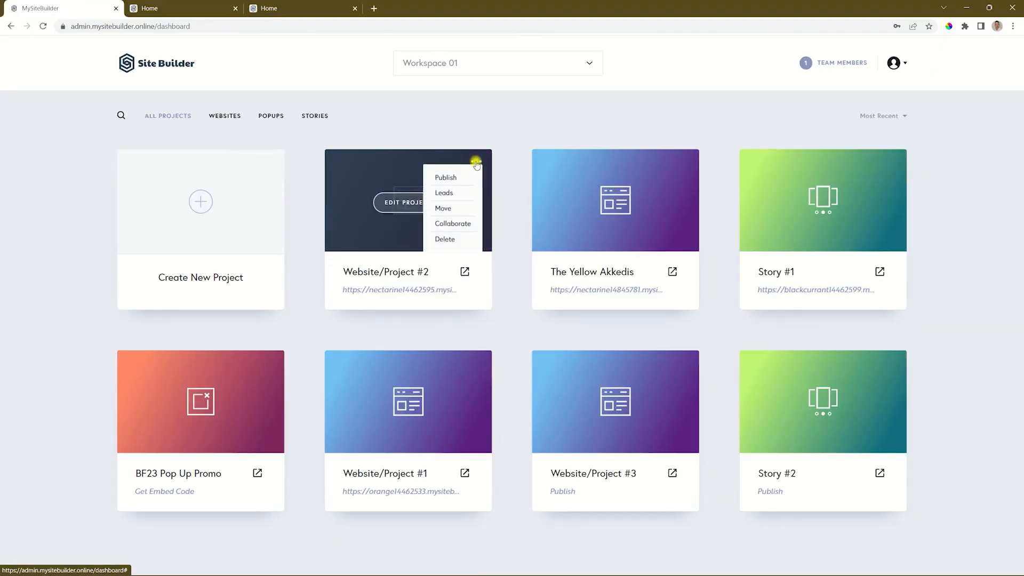
pyautogui.click(444, 193)
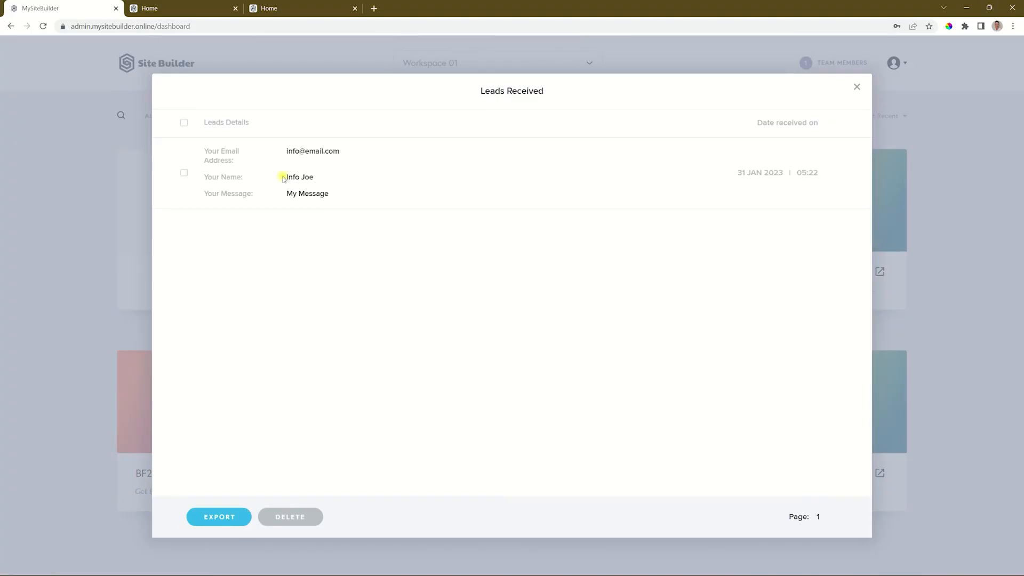
# Select all received leads, check the available export formats, and close the leads list.
pyautogui.click(184, 124)
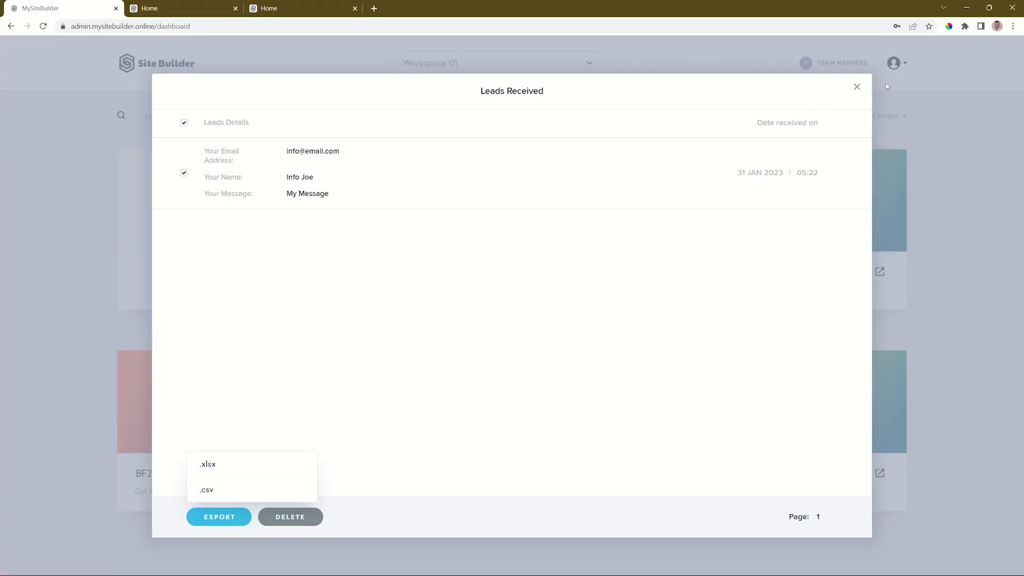
pyautogui.click(859, 88)
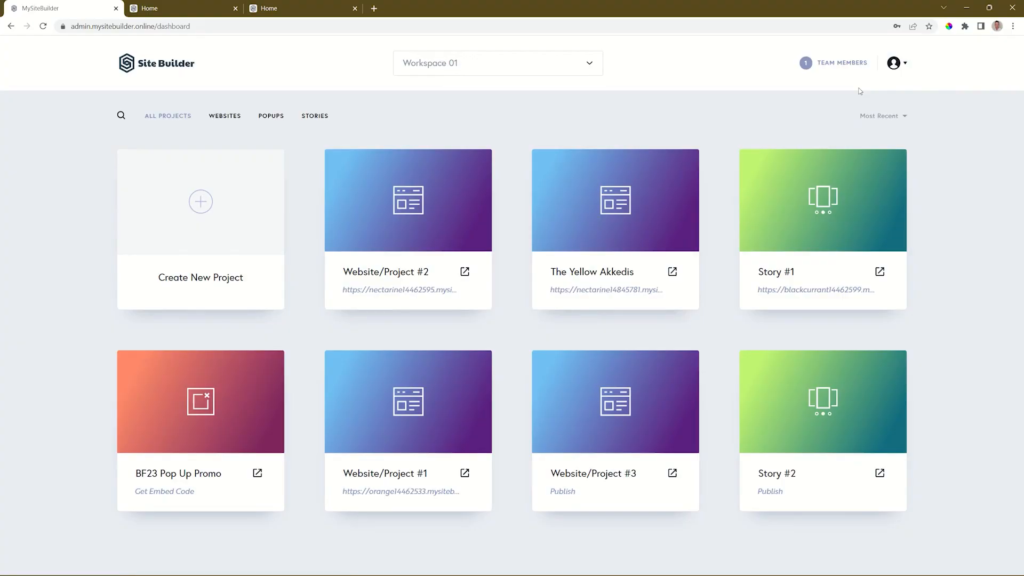
# Open Website/Project #2 in the editor and select the contact form's button below the "Drop us a line" heading.
pyautogui.click(417, 211)
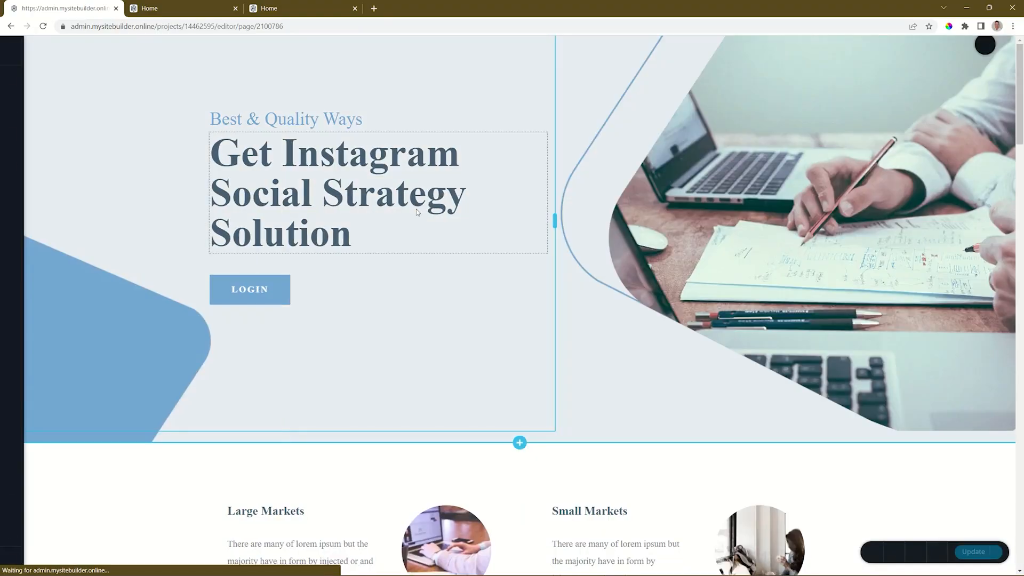
pyautogui.moveTo(1020, 85); pyautogui.dragTo(1023, 504)
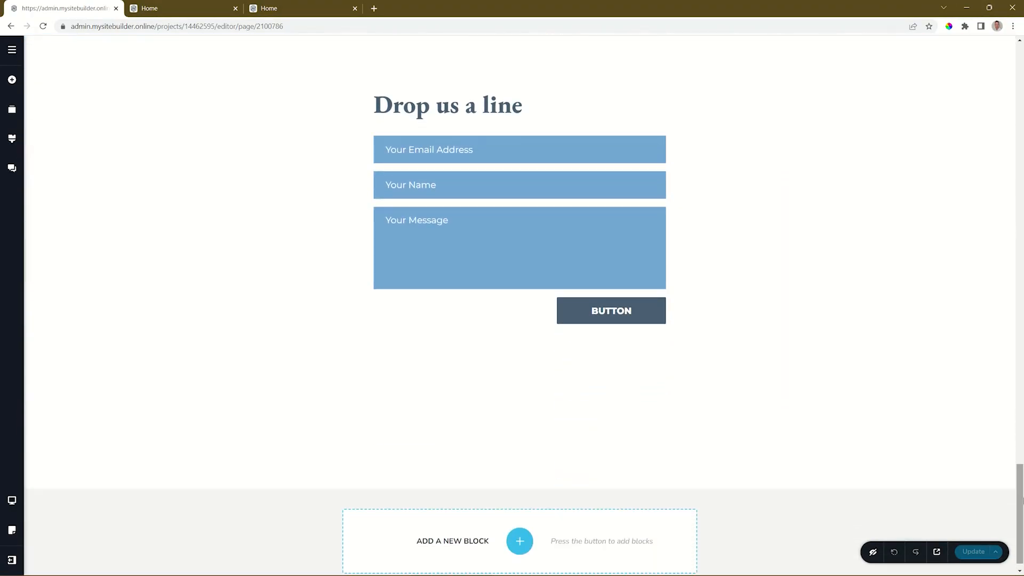
pyautogui.click(603, 310)
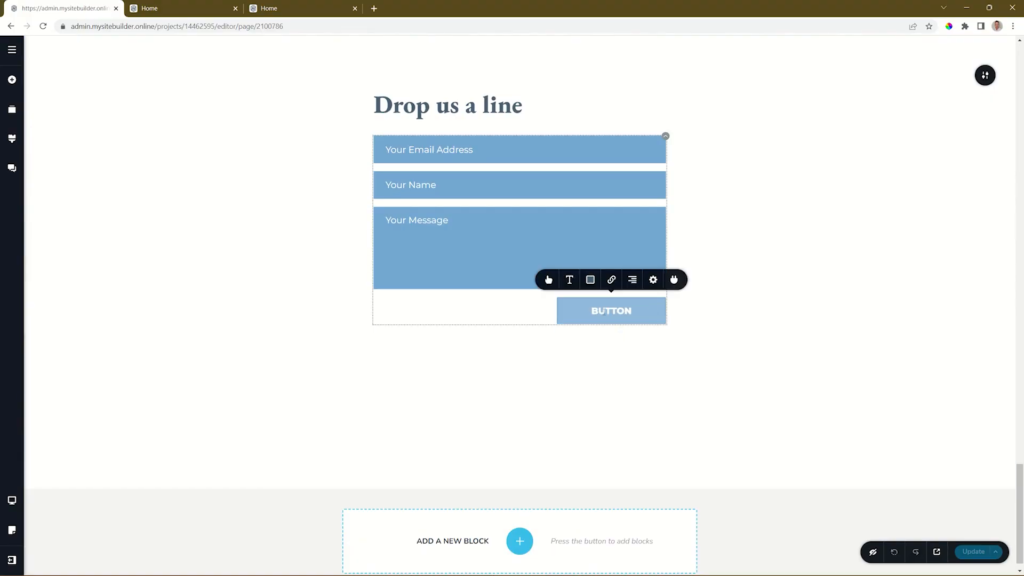
# Open the contact form's integration settings and examine the email, app and reCAPTCHA options.
pyautogui.click(672, 281)
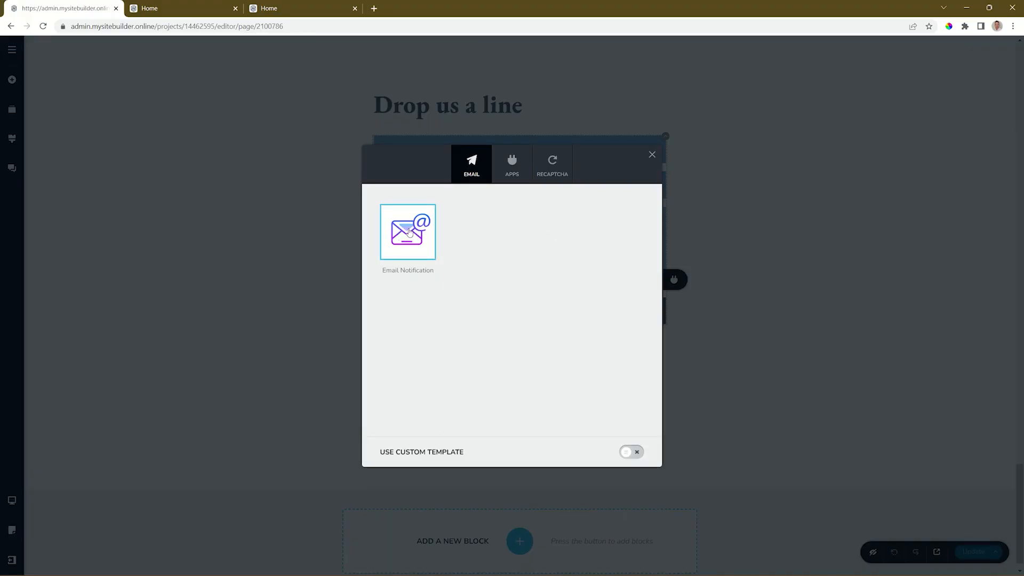
pyautogui.click(508, 178)
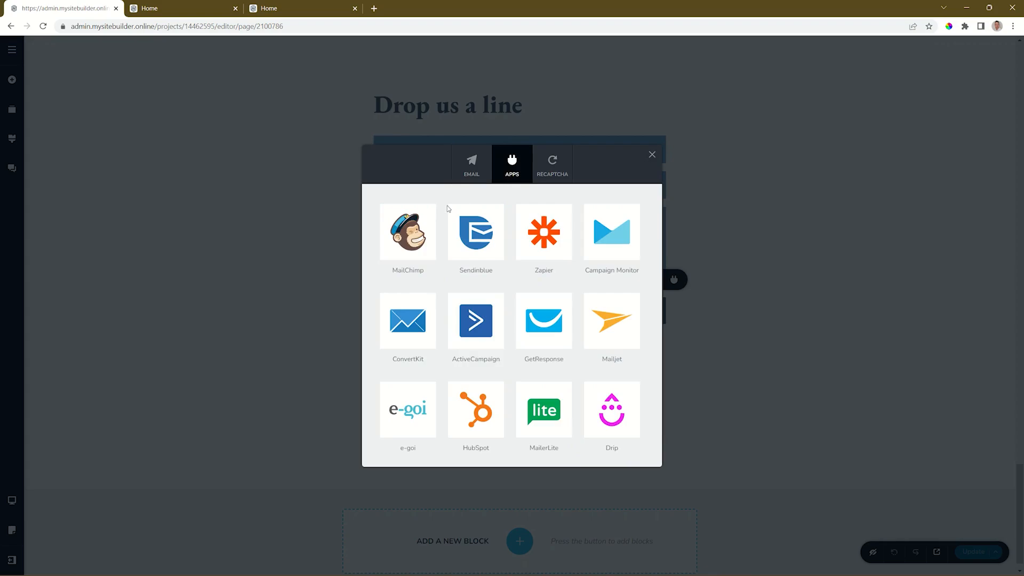
pyautogui.click(547, 180)
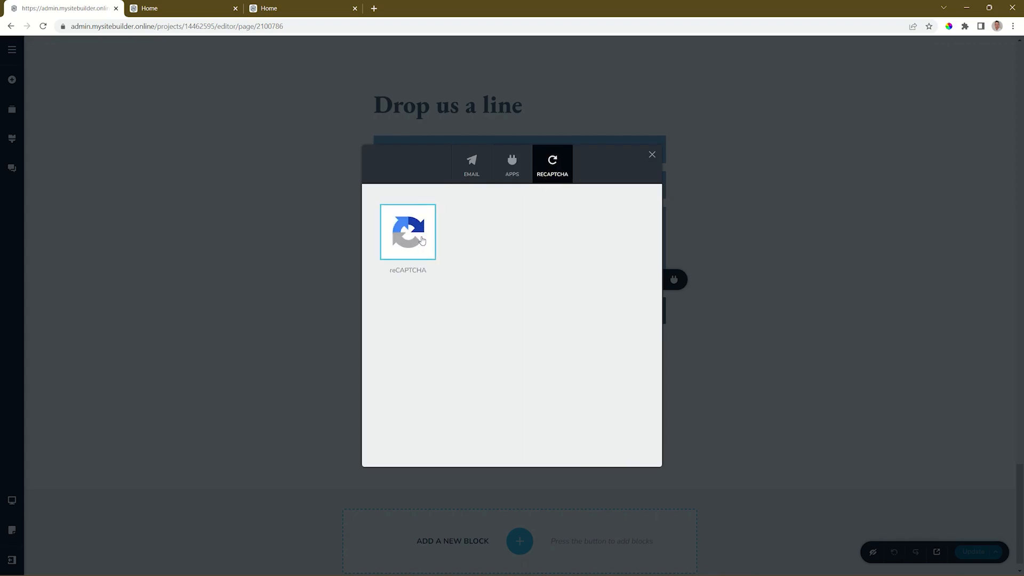
# Open the Email Notification setup and examine its Email To, Subject and From Name fields.
pyautogui.click(478, 172)
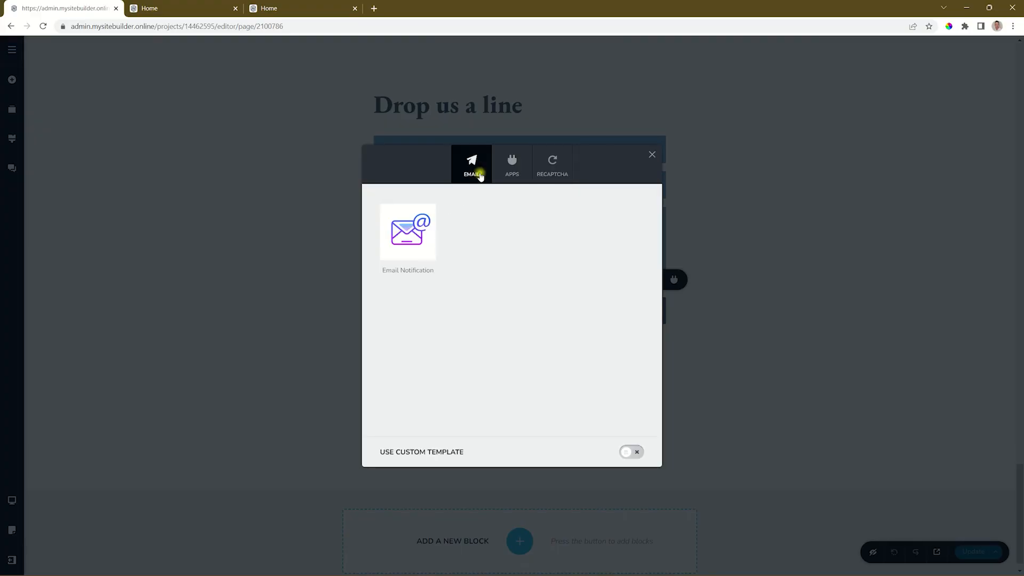
pyautogui.click(427, 233)
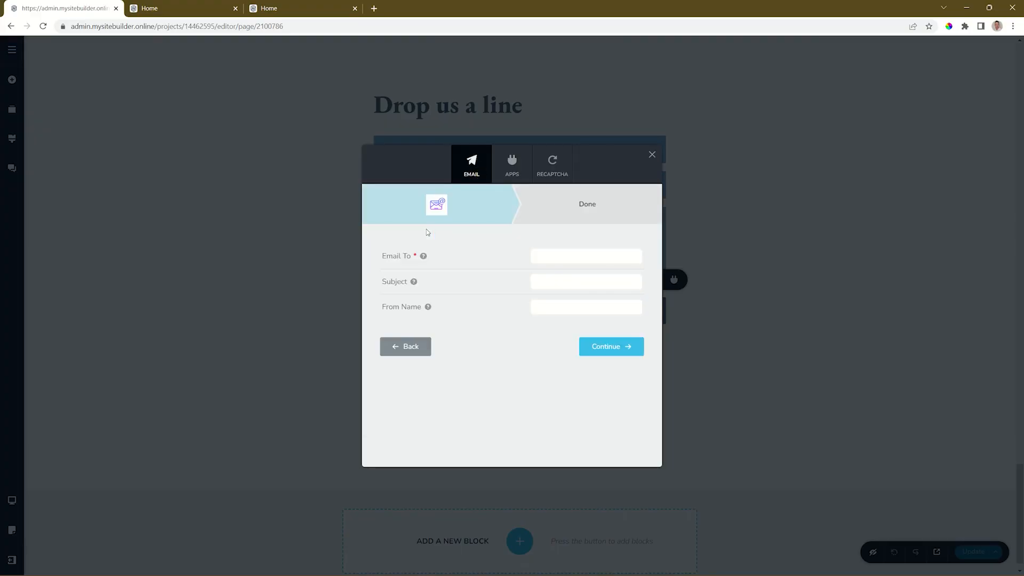
pyautogui.click(581, 260)
pyautogui.click(565, 286)
pyautogui.moveTo(427, 312)
# Return to the app integrations for the form and choose MailChimp.
pyautogui.click(517, 178)
pyautogui.click(419, 233)
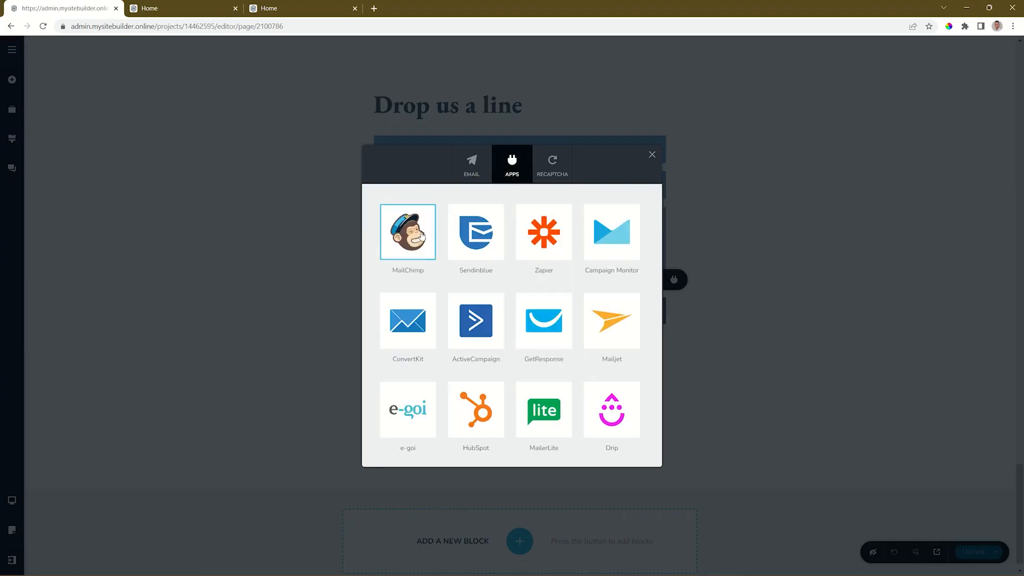